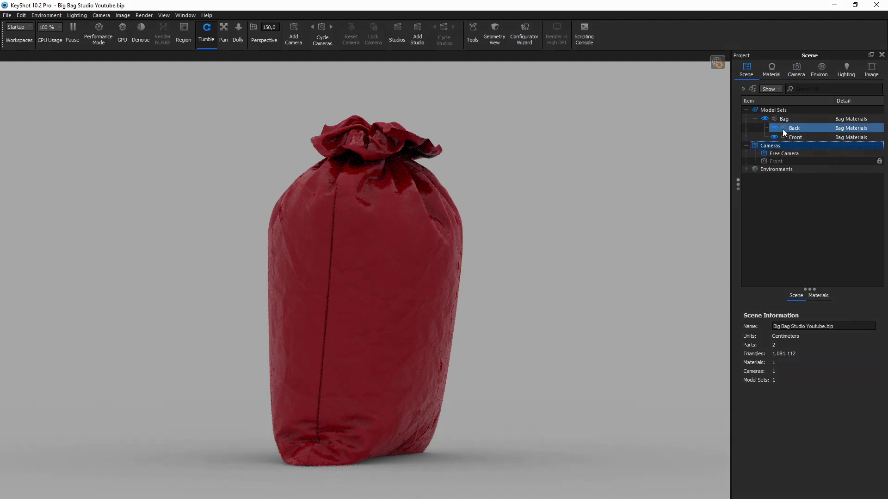
# Toggle the visibility of the Front part and orbit around the bag to examine its two-part construction.
pyautogui.click(773, 136)
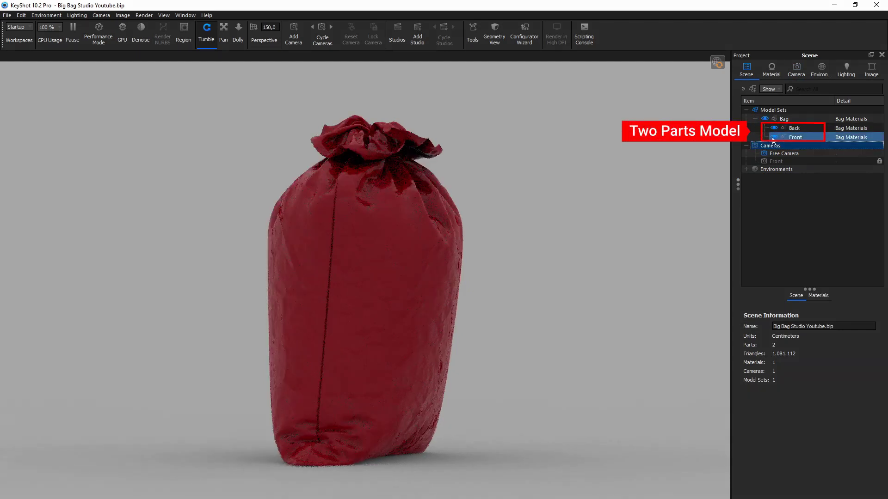
pyautogui.click(773, 136)
pyautogui.click(773, 137)
pyautogui.moveTo(530, 356); pyautogui.dragTo(521, 385)
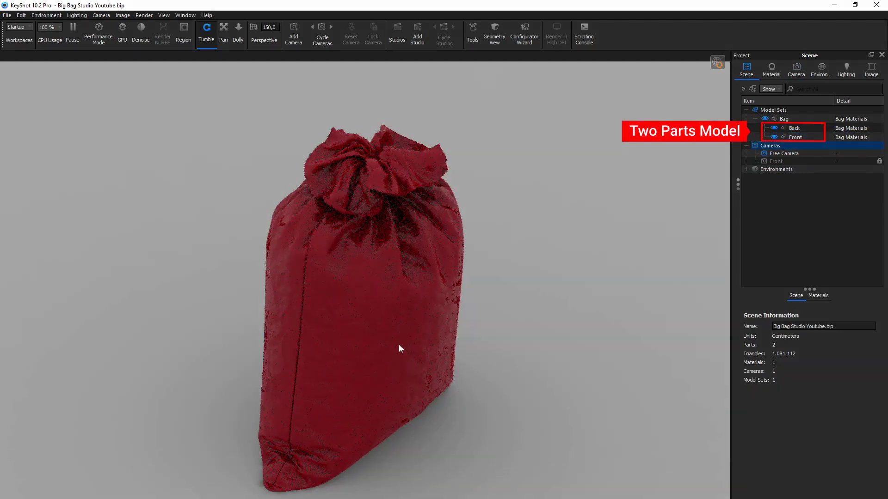
pyautogui.moveTo(426, 351); pyautogui.dragTo(351, 289)
# Switch the view to the locked Front camera.
pyautogui.click(757, 129)
pyautogui.click(796, 70)
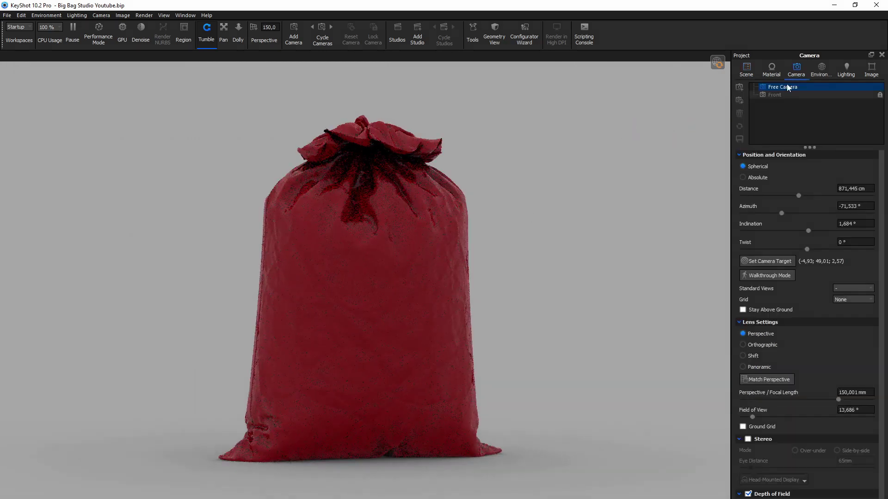
pyautogui.click(781, 93)
# Convert Bag Materials to a multi-material and duplicate the plastic as a sub-material named Clear.
pyautogui.click(772, 69)
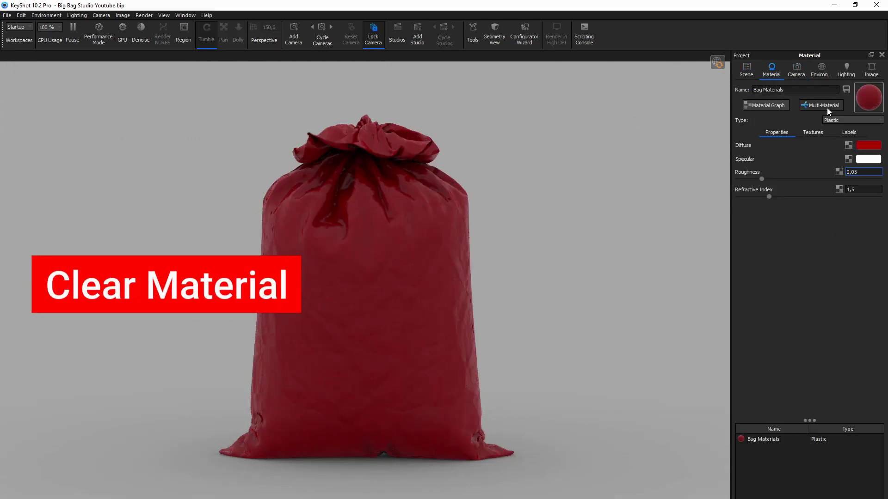
pyautogui.click(827, 107)
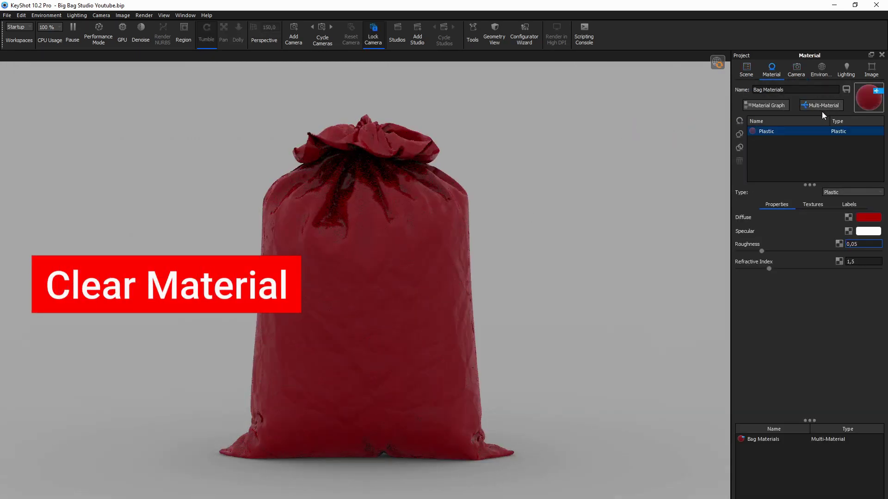
pyautogui.click(740, 134)
pyautogui.doubleClick(772, 140)
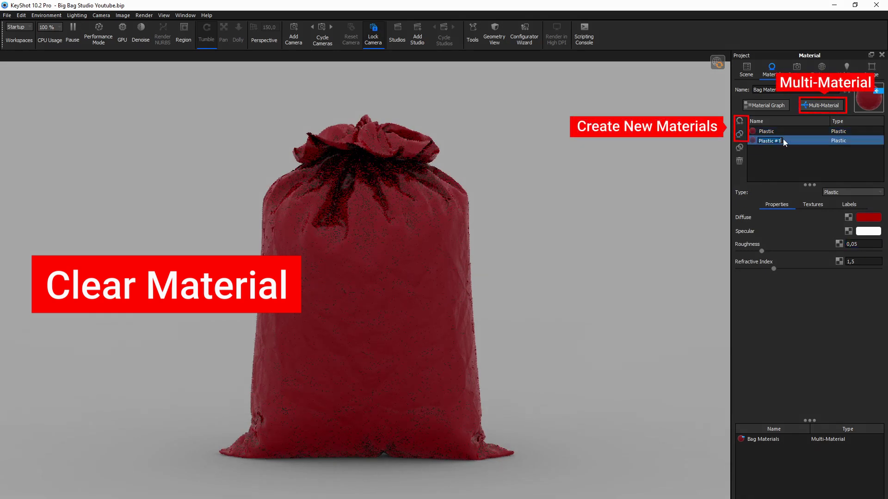
pyautogui.moveTo(772, 139); pyautogui.dragTo(758, 140)
pyautogui.write('Clear')
pyautogui.press('Return')
# Set the Clear material's diffuse color to white and change its type to Glass.
pyautogui.click(868, 218)
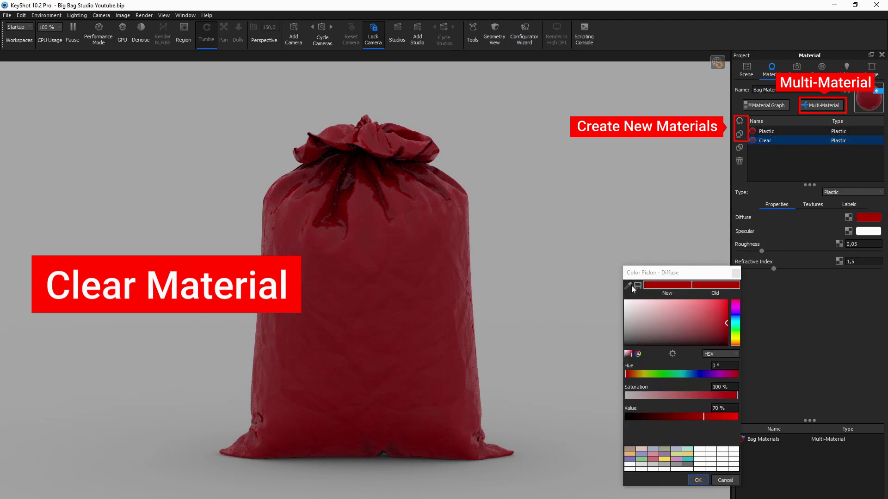
pyautogui.moveTo(648, 314); pyautogui.dragTo(610, 295)
pyautogui.click(852, 192)
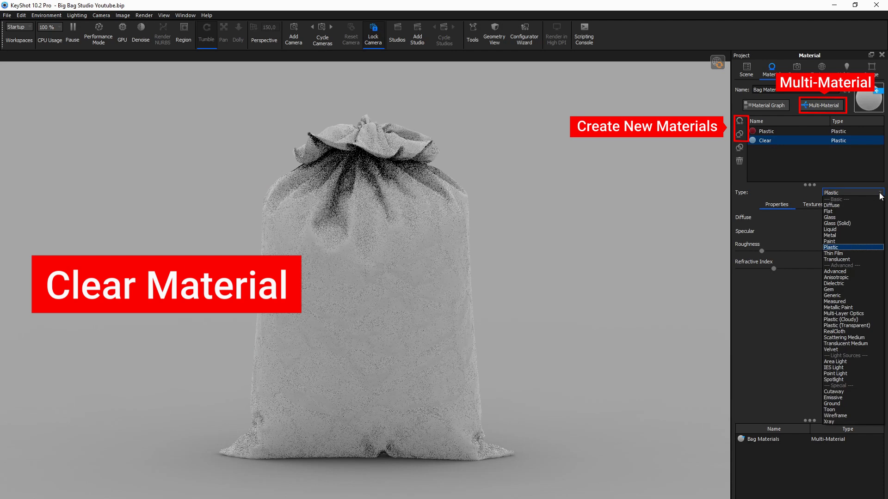
pyautogui.click(853, 217)
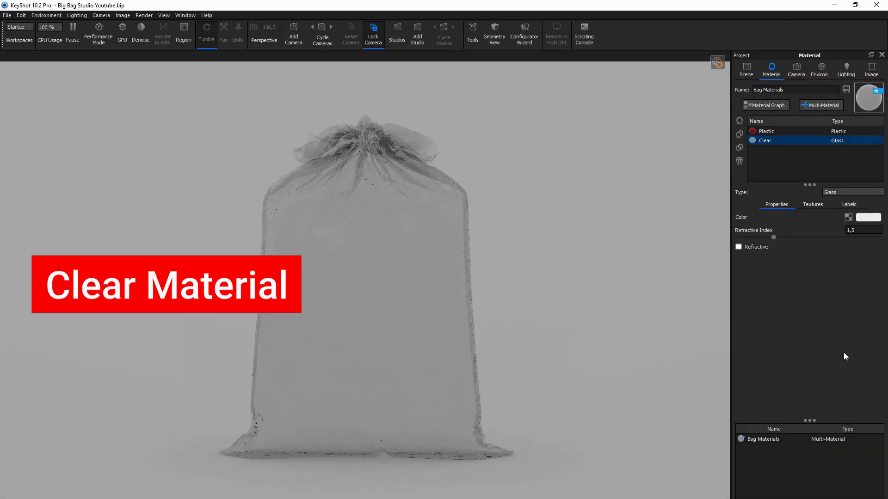
# Set the Clear glass material's refractive index to 3.
pyautogui.doubleClick(860, 230)
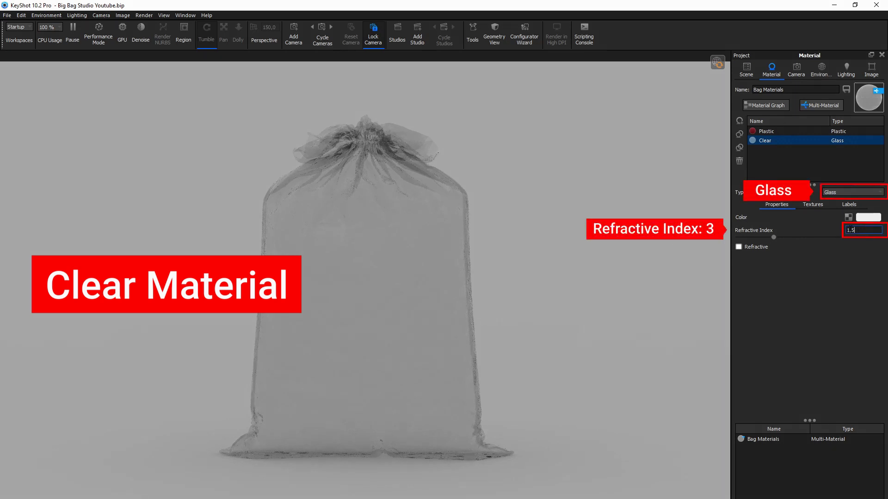
pyautogui.write('3')
pyautogui.press('Return')
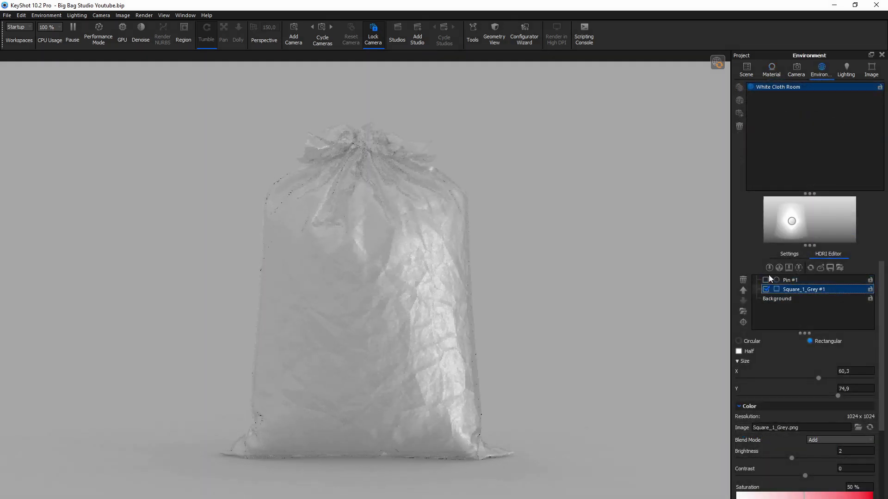
# Enable the Pin #1 light in the White Cloth Room environment.
pyautogui.click(765, 280)
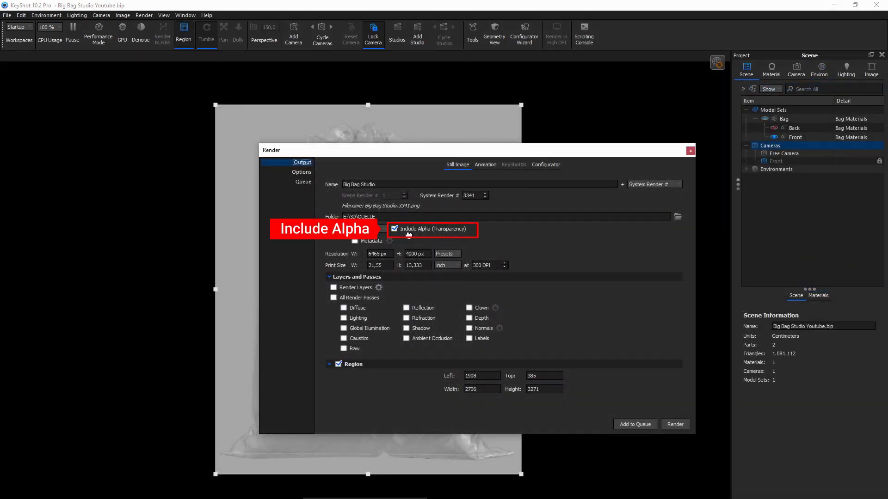
# Check the render quality options and render the bag region as a still image with alpha transparency.
pyautogui.click(303, 172)
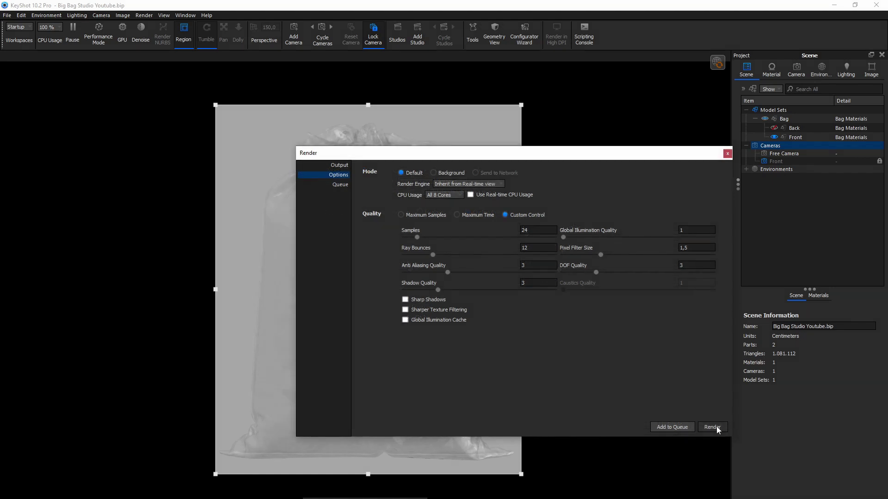
pyautogui.click(717, 427)
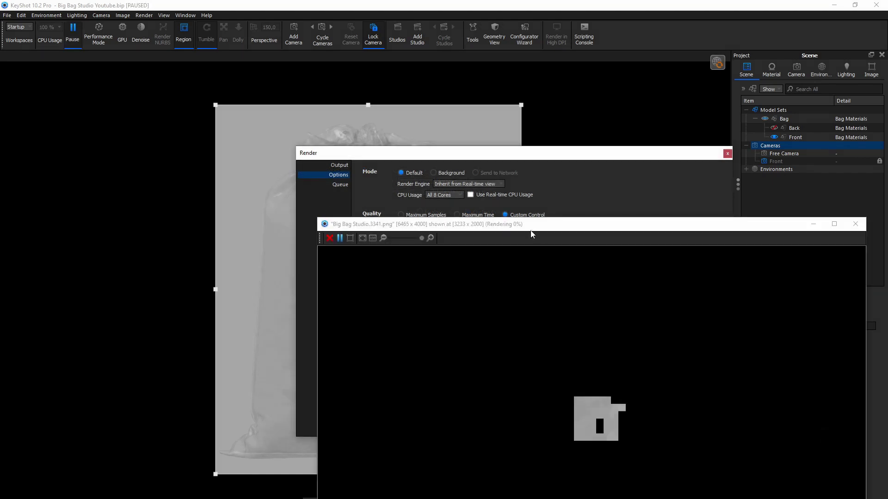
pyautogui.moveTo(533, 231); pyautogui.dragTo(367, 103)
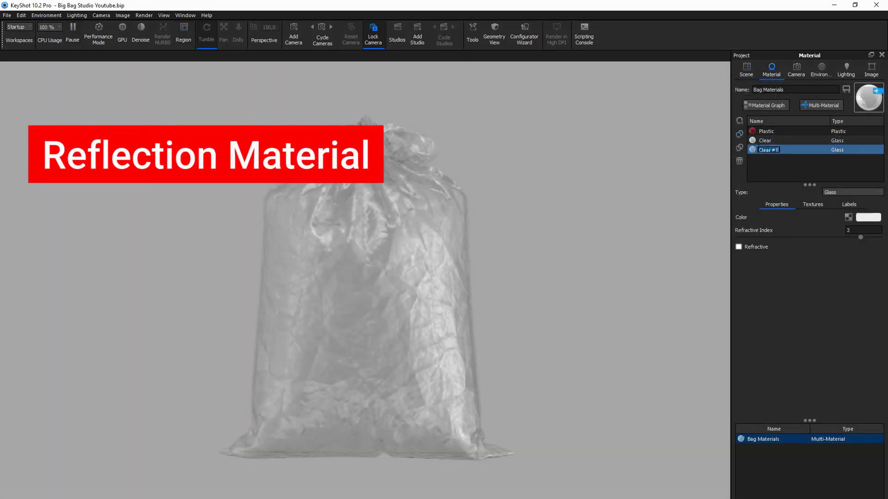
# Rename the duplicated Clear sub-material as Reflection.
pyautogui.press('F2')
pyautogui.write('Reflection')
pyautogui.press('Return')
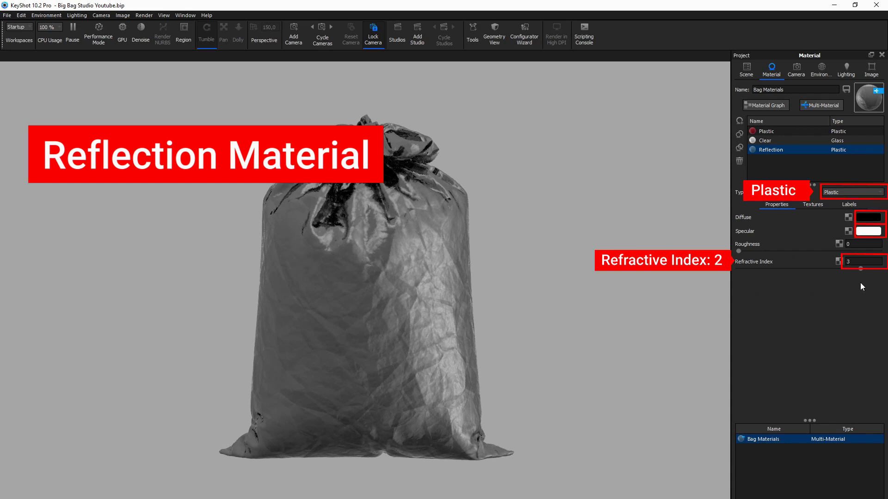
# Set the Reflection plastic material's refractive index to 2.
pyautogui.click(850, 262)
pyautogui.press('Return')
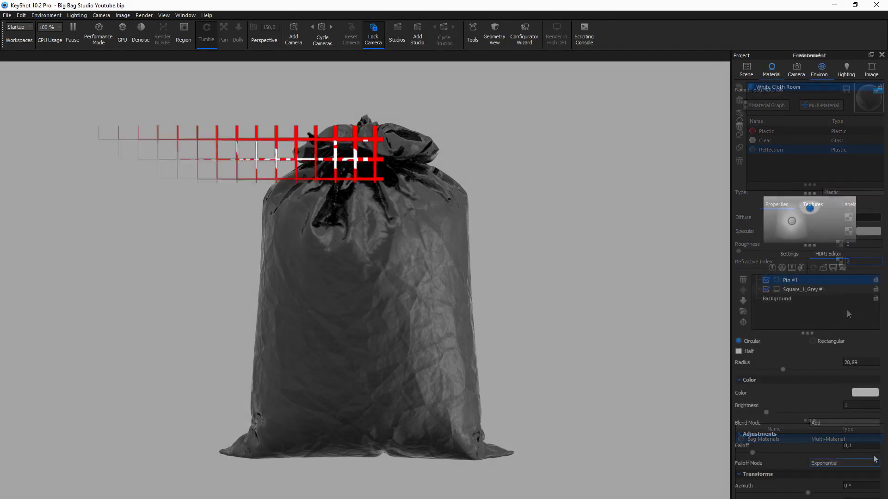
# Lower the HDRI background brightness to 0.315 and open the Square_1_Grey light's brightness for editing.
pyautogui.click(783, 299)
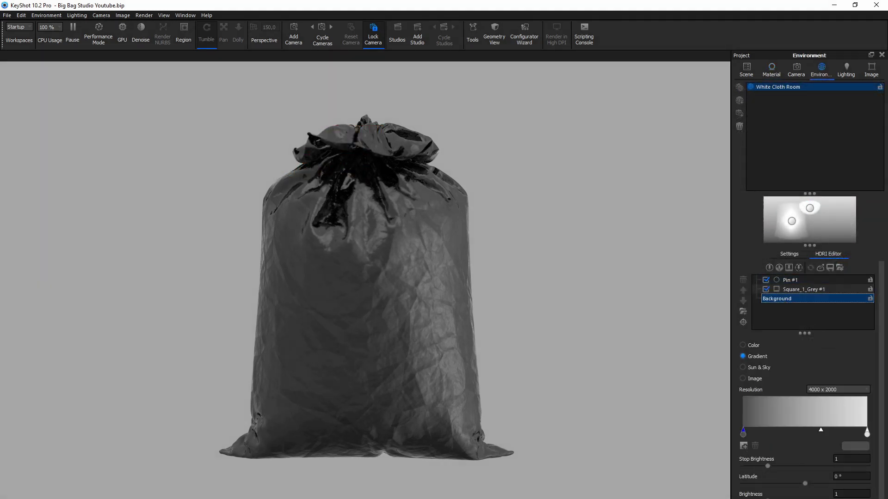
pyautogui.moveTo(768, 498); pyautogui.dragTo(751, 498)
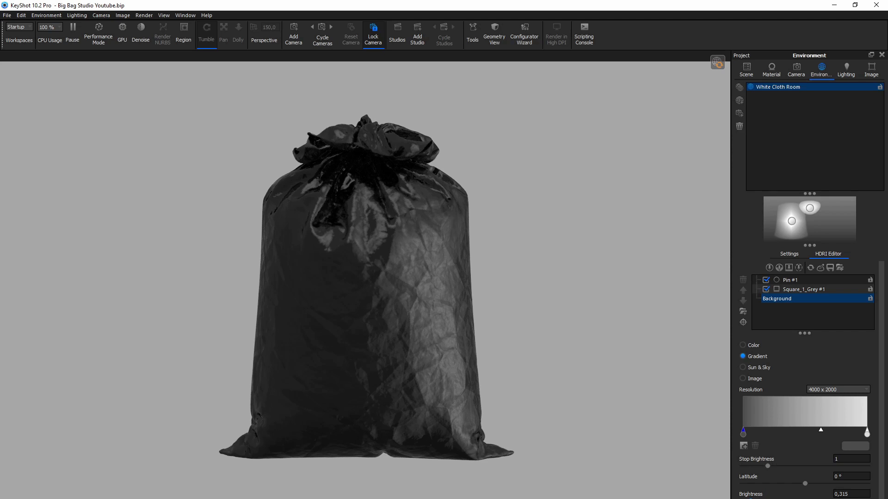
pyautogui.click(792, 221)
pyautogui.click(836, 449)
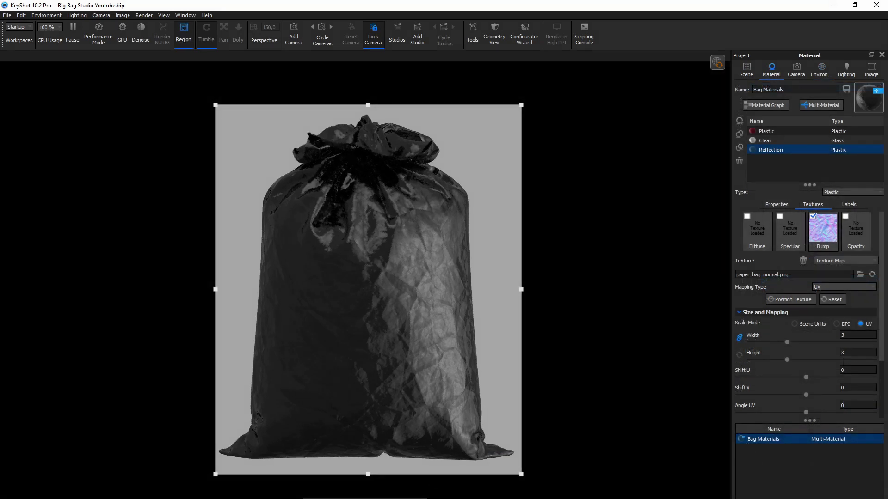
# Render the bag region with the Reflection material.
pyautogui.hotkey('ctrl', 'p')
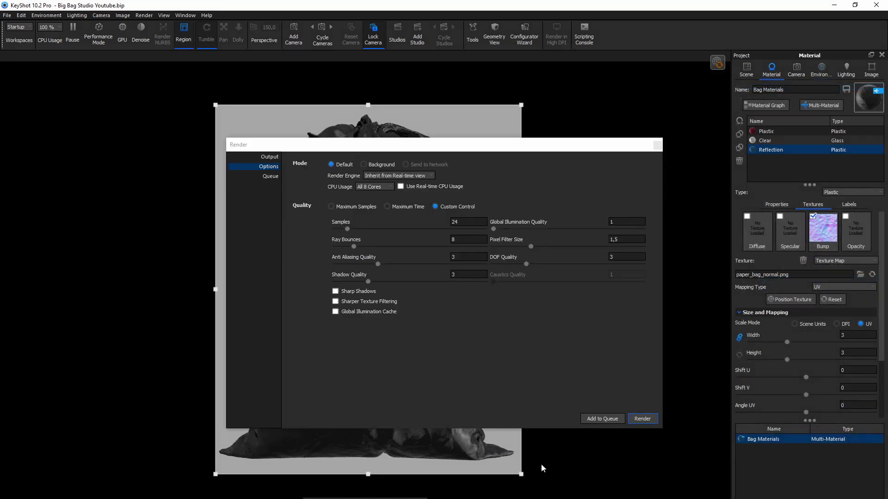
pyautogui.click(639, 418)
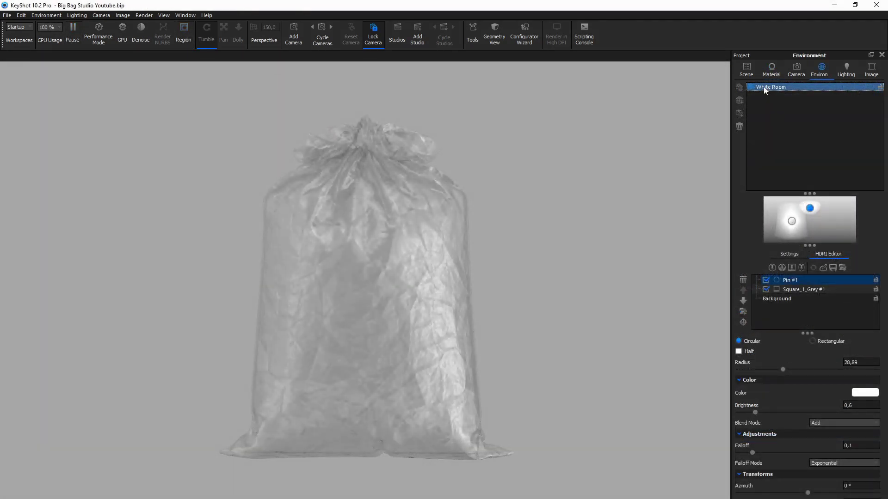
# Add a copy of the White Room environment and name it Shadow.
pyautogui.click(739, 87)
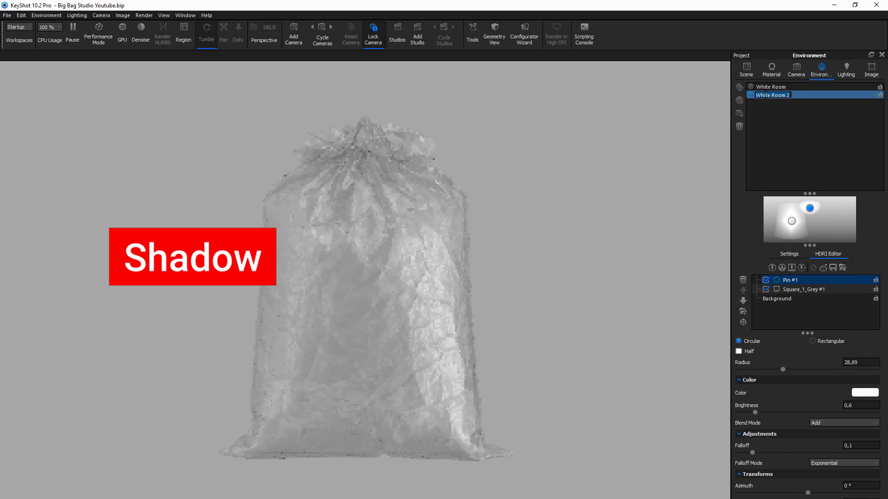
pyautogui.write('Shadow')
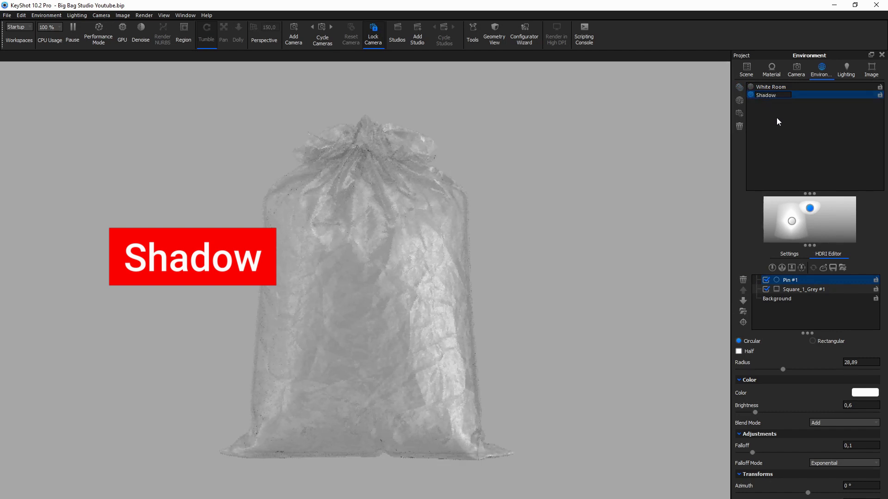
pyautogui.press('Return')
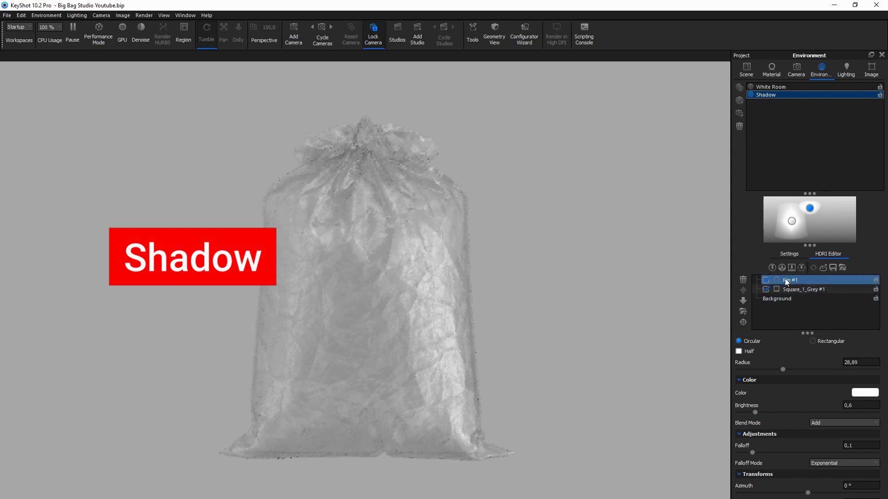
# Enable ground shadows in the Shadow environment and set its background color to white.
pyautogui.click(789, 254)
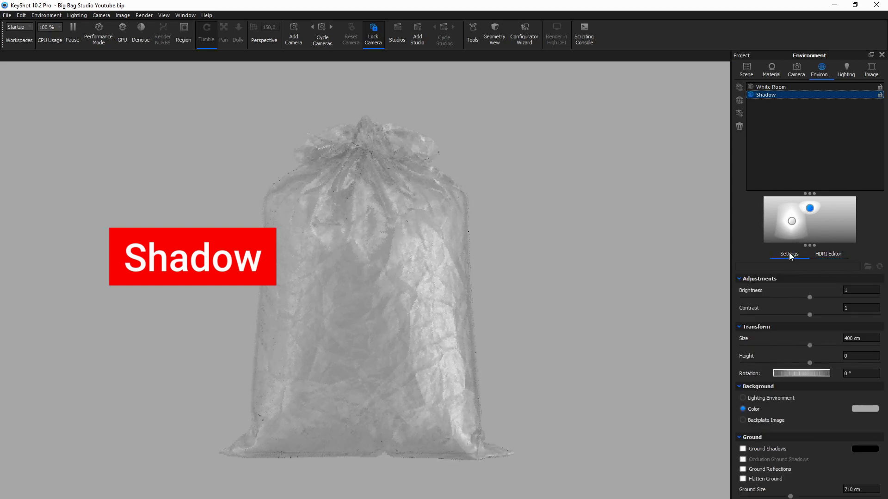
pyautogui.click(743, 449)
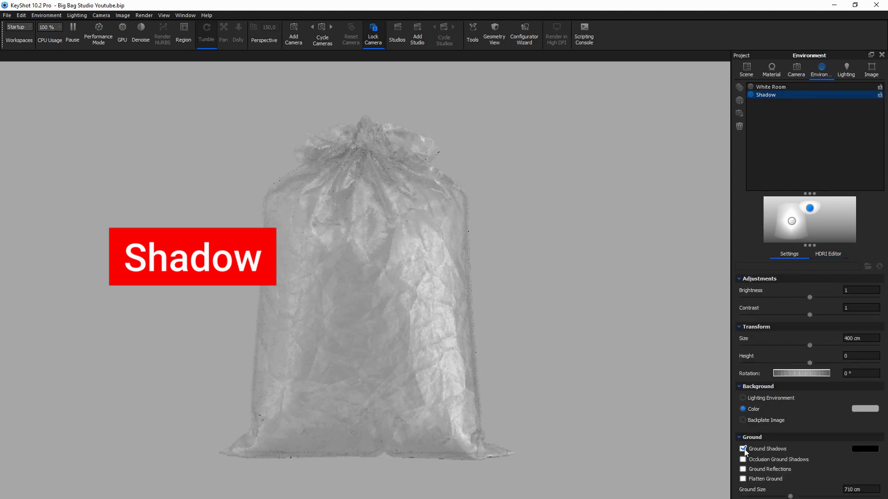
pyautogui.click(863, 410)
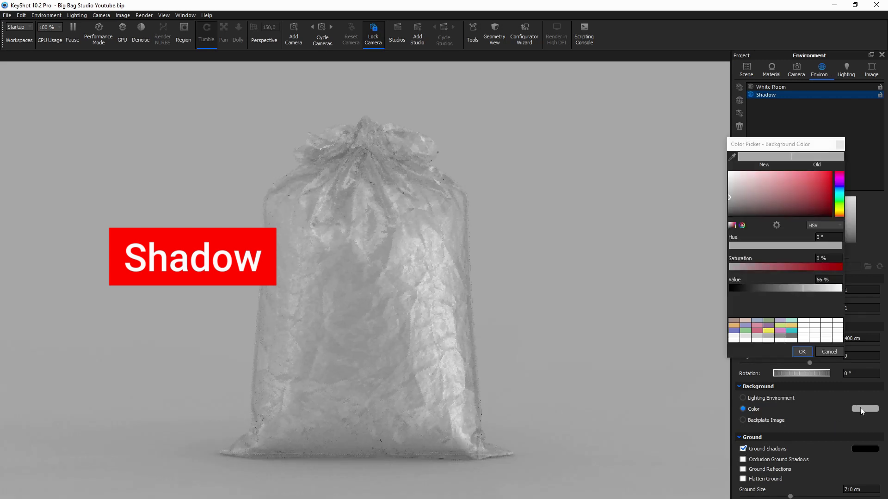
pyautogui.moveTo(775, 207); pyautogui.dragTo(704, 150)
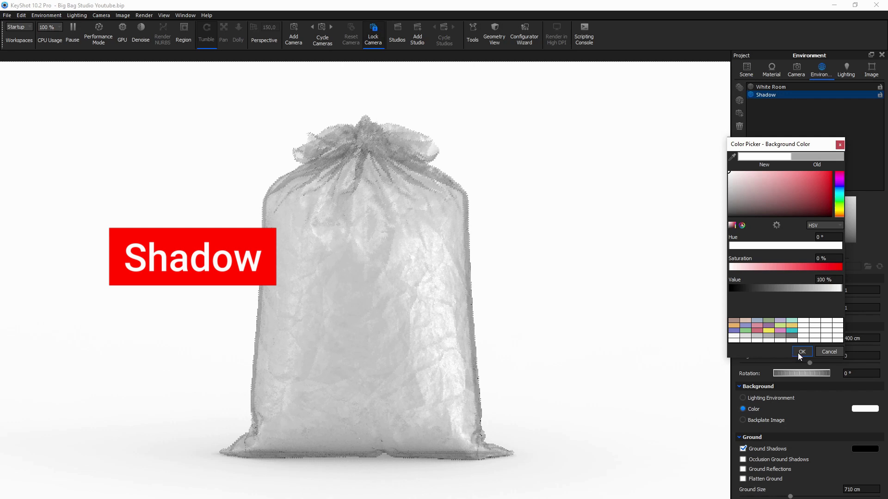
pyautogui.click(798, 353)
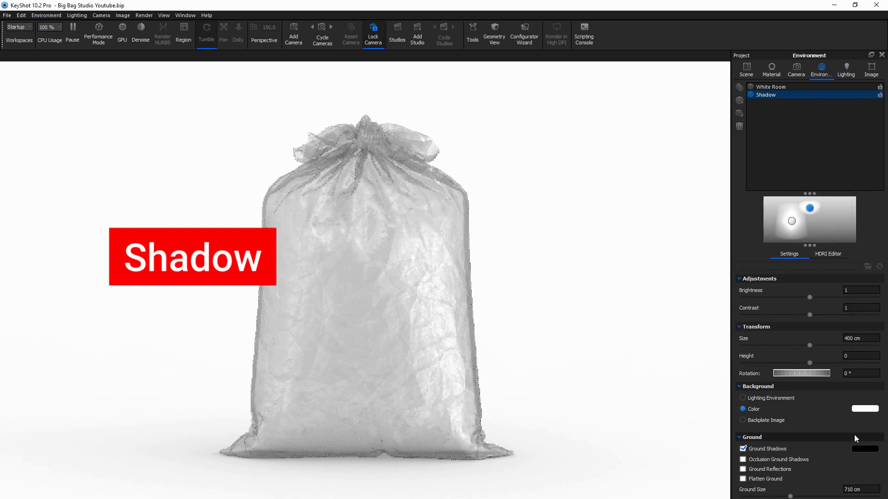
# Disable the Pin #1 light in the Shadow environment.
pyautogui.click(832, 253)
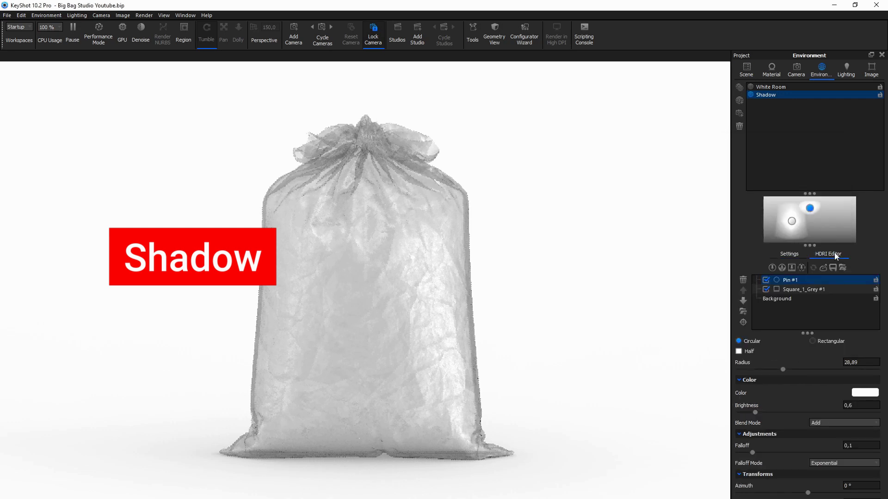
pyautogui.click(765, 280)
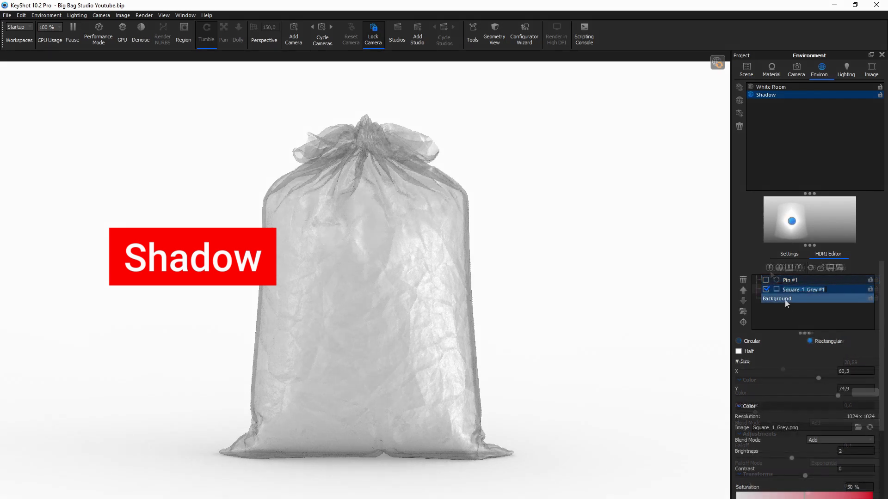
# Change the Shadow environment's HDRI background from a gradient to a solid black color.
pyautogui.click(784, 300)
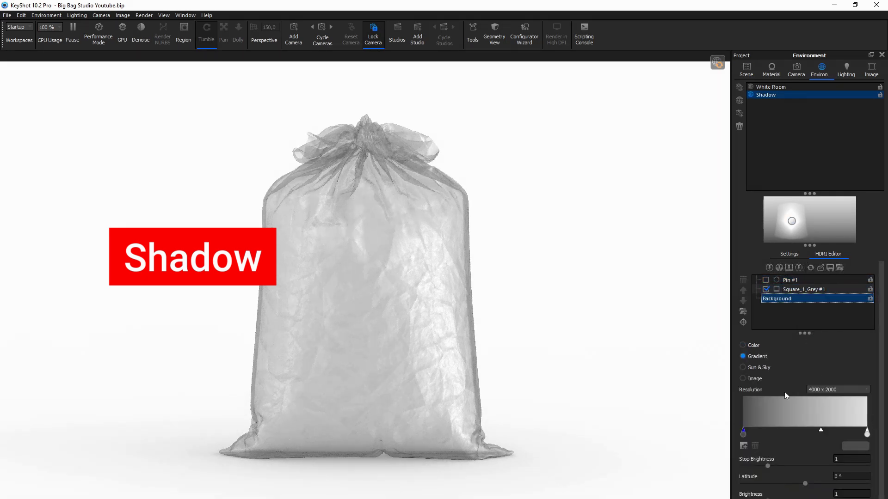
pyautogui.click(744, 345)
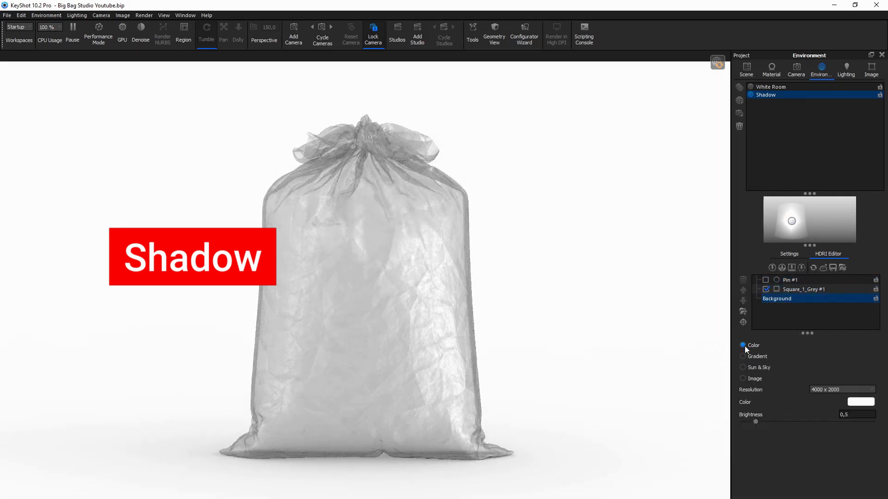
pyautogui.click(861, 403)
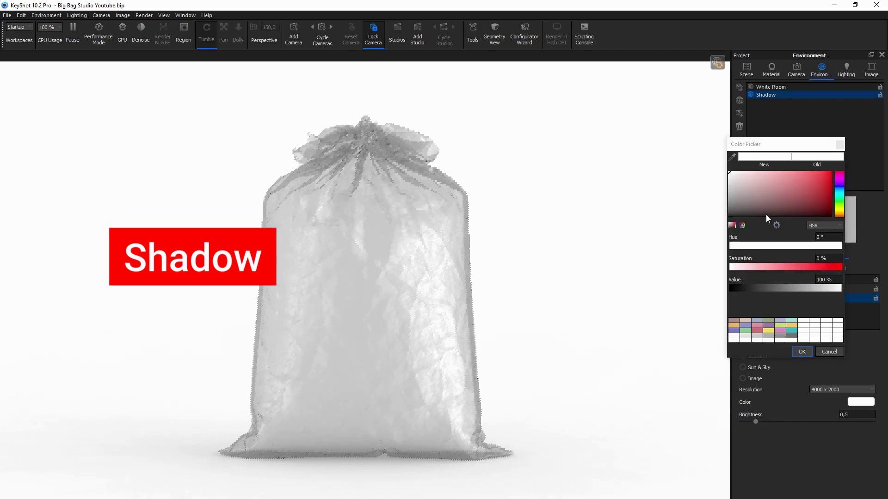
pyautogui.moveTo(751, 206); pyautogui.dragTo(712, 230)
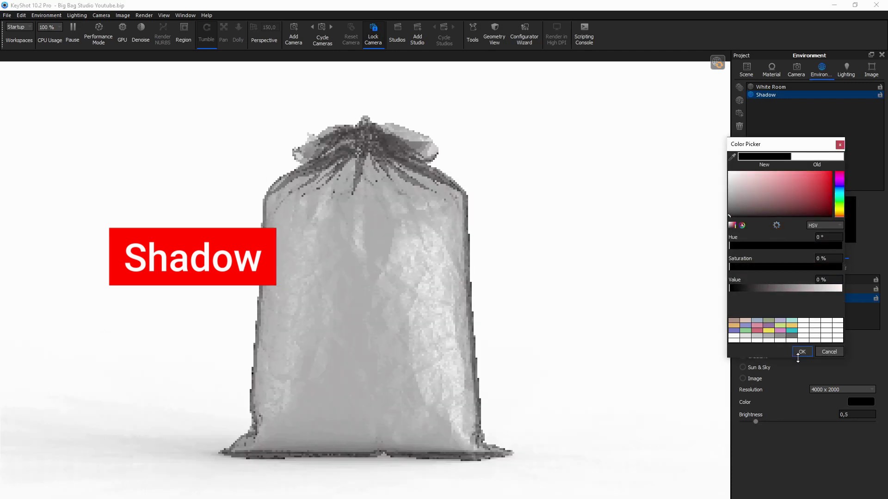
pyautogui.click(802, 351)
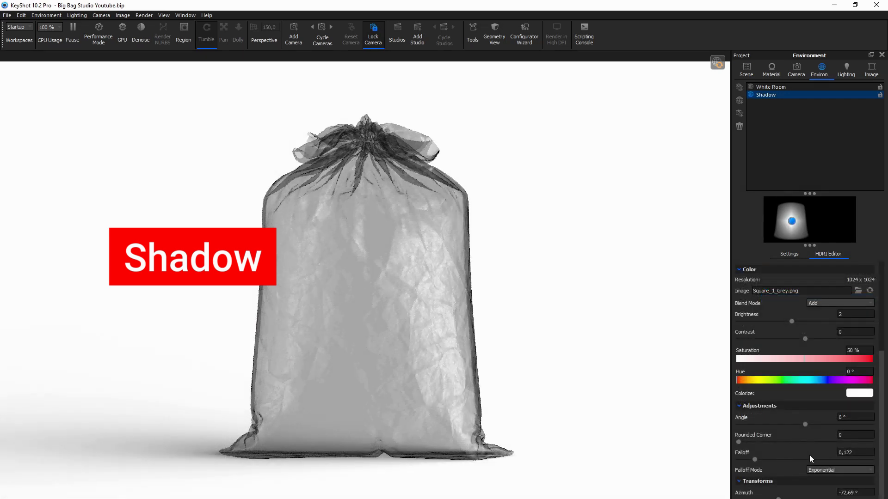
# Set the Square_1_Grey #1 light's falloff mode to From Edge and reduce its overall size.
pyautogui.click(842, 471)
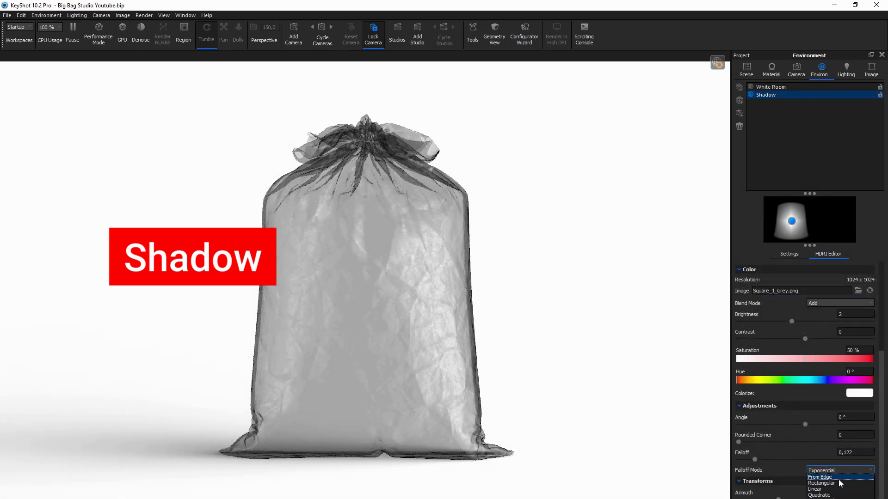
pyautogui.click(839, 479)
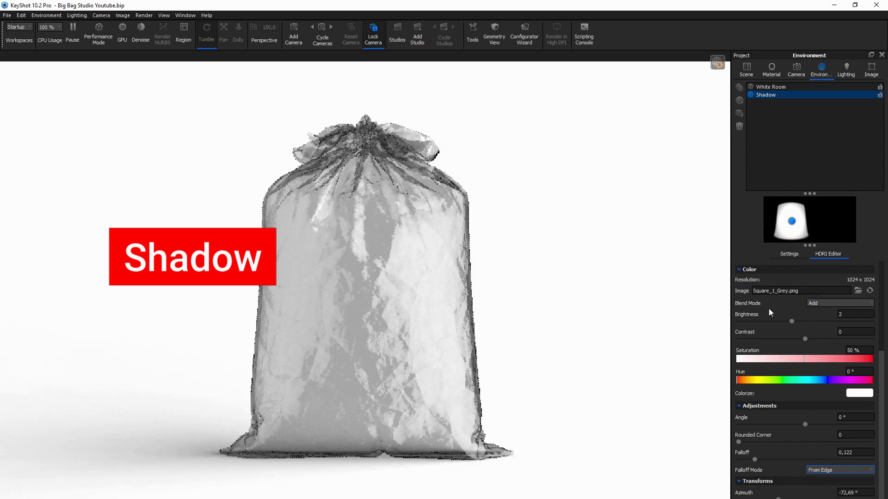
pyautogui.scroll(3, 881, 319)
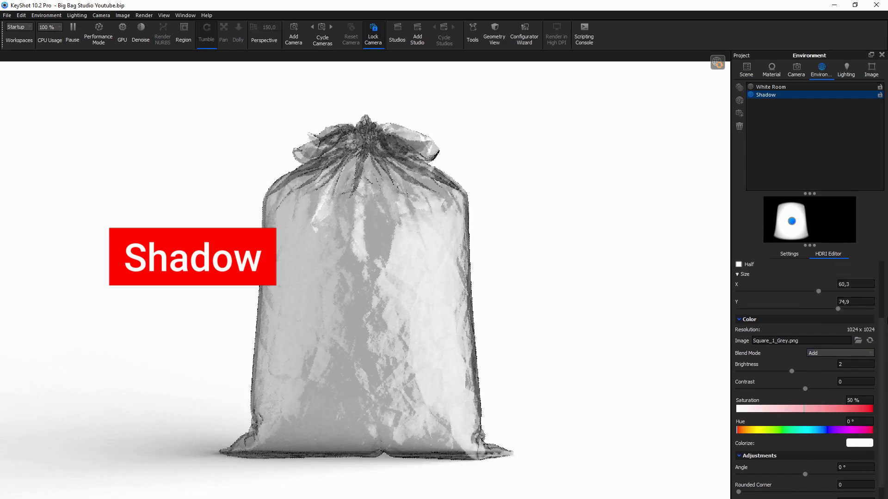
pyautogui.click(737, 361)
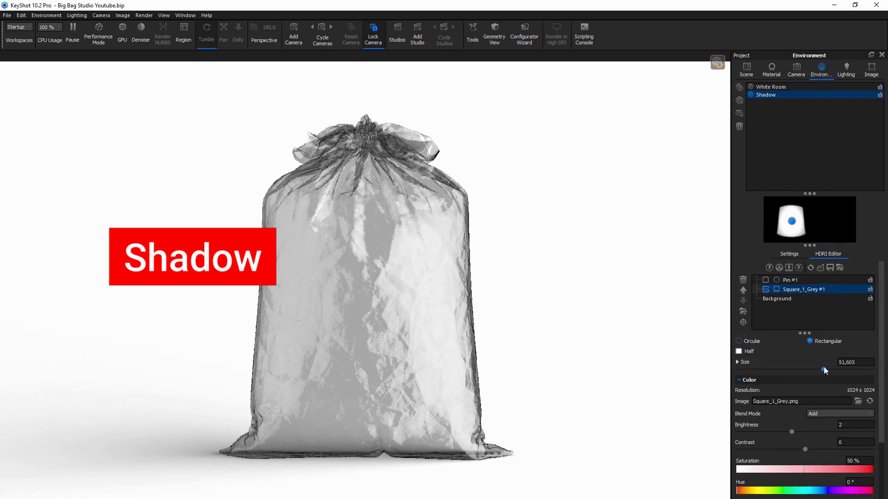
pyautogui.moveTo(824, 367); pyautogui.dragTo(790, 368)
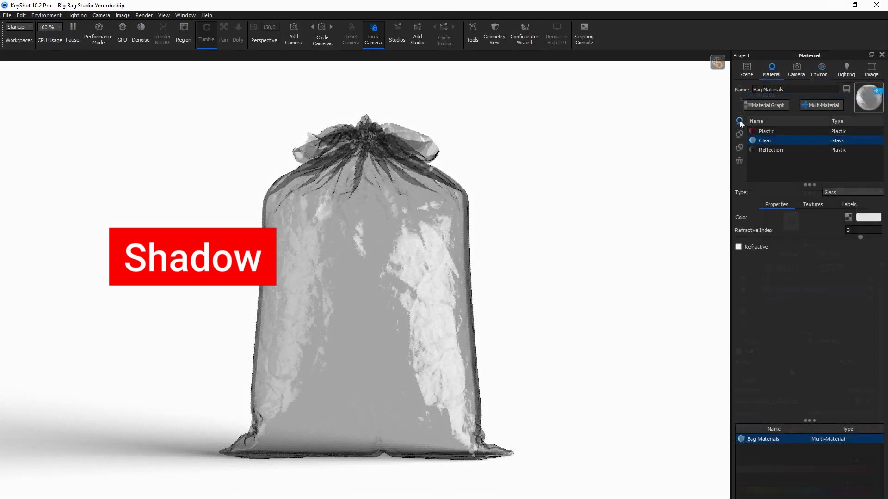
# Add a material named Shadow to the bag's multi-material and make it Emissive, with camera and reflection visibility off.
pyautogui.click(740, 121)
pyautogui.doubleClick(767, 160)
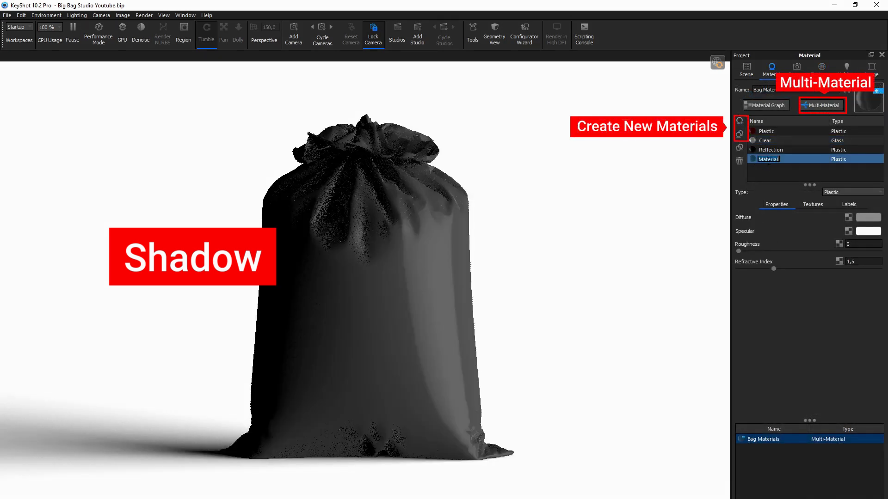
pyautogui.write('Sha')
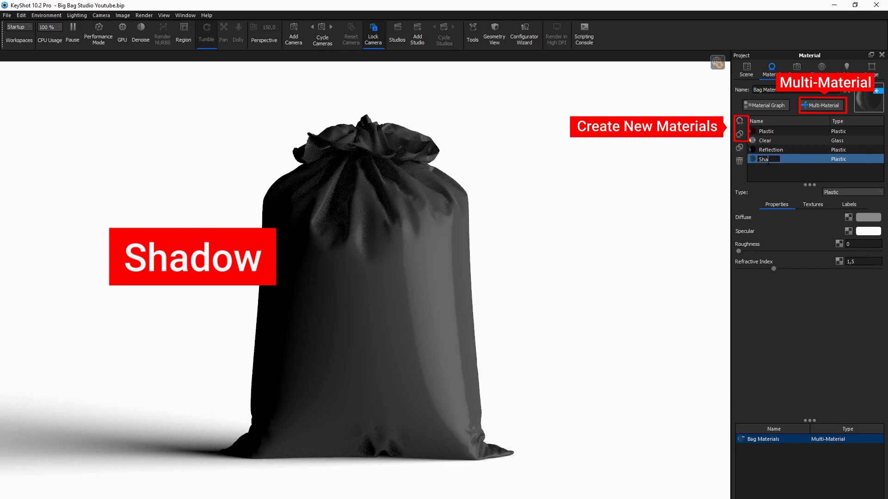
pyautogui.write('dow')
pyautogui.press('Return')
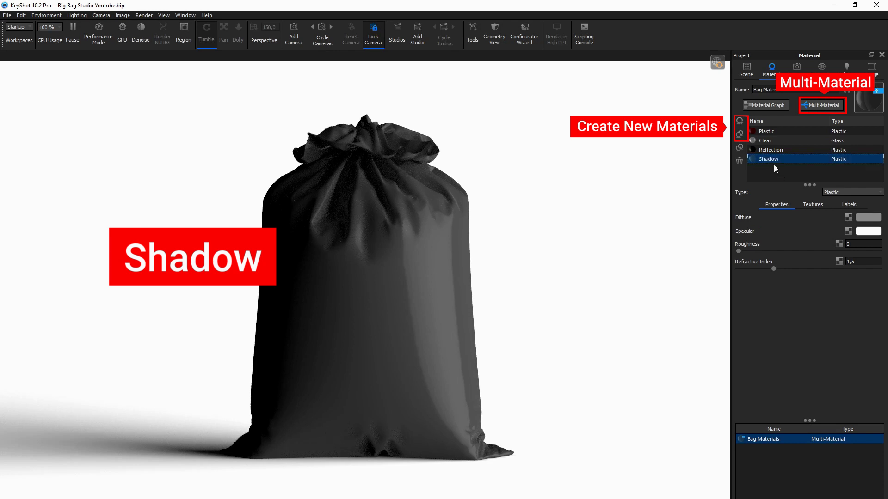
pyautogui.click(881, 193)
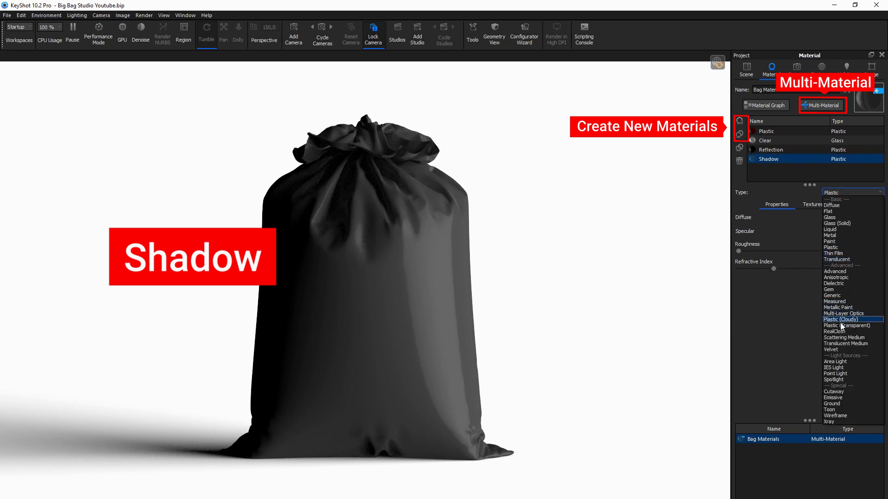
pyautogui.click(833, 398)
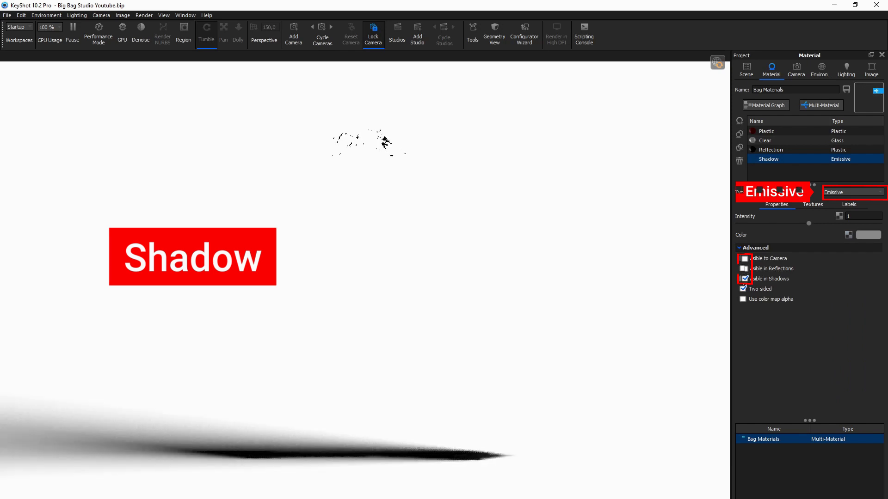
# Set the Shadow environment's ground shadow color to a gray of 41 % value and render the shadow image.
pyautogui.click(821, 69)
pyautogui.click(865, 449)
pyautogui.moveTo(739, 285); pyautogui.dragTo(775, 290)
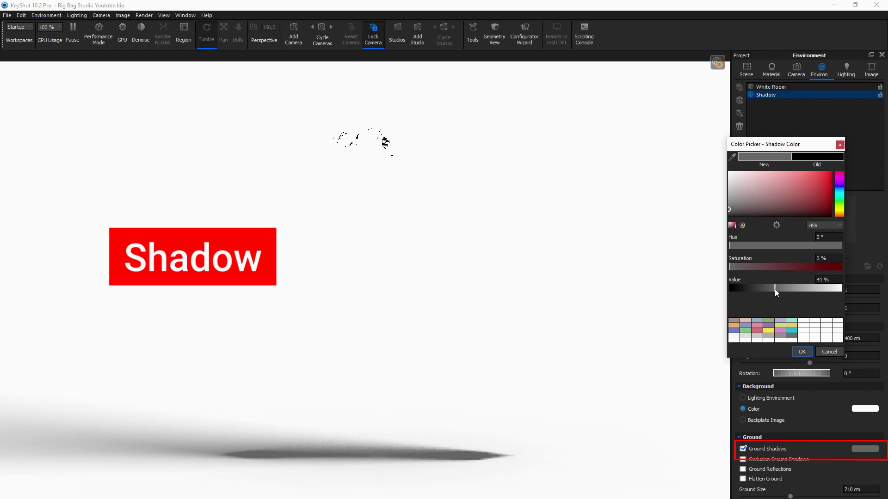
pyautogui.click(802, 353)
pyautogui.hotkey('ctrl', 'p')
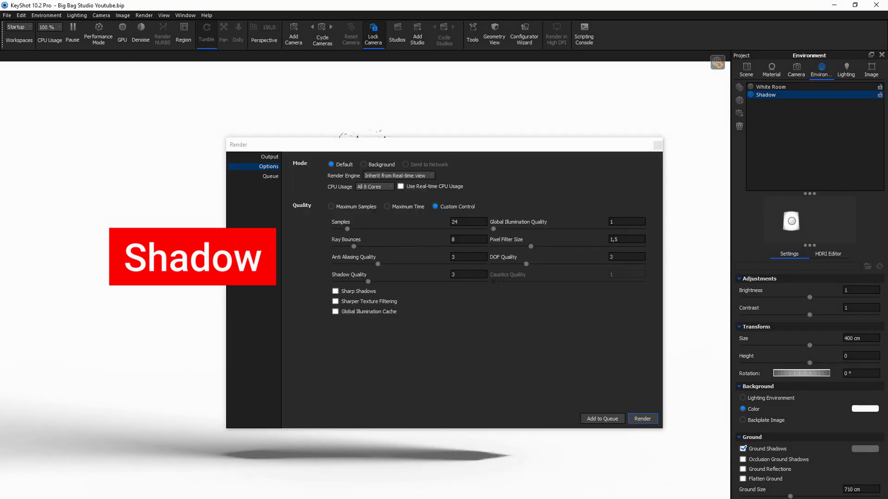
pyautogui.click(640, 417)
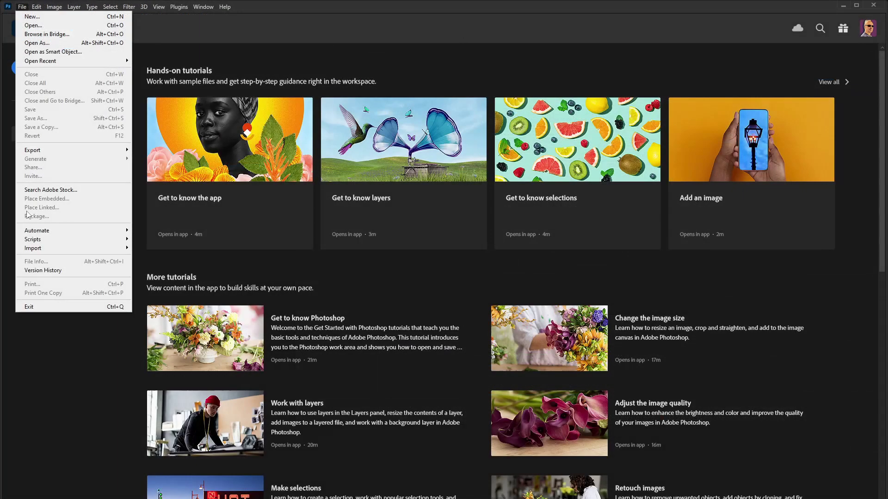
# Switch to Photoshop and load Big Bag Studio.3342.png through Big Bag Studio.3345.png into one document as stacked layers.
pyautogui.moveTo(46, 241)
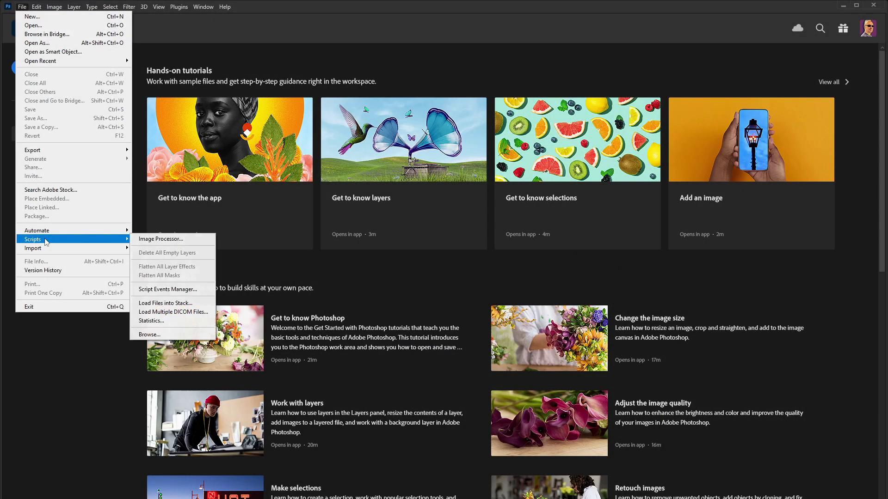
pyautogui.click(185, 304)
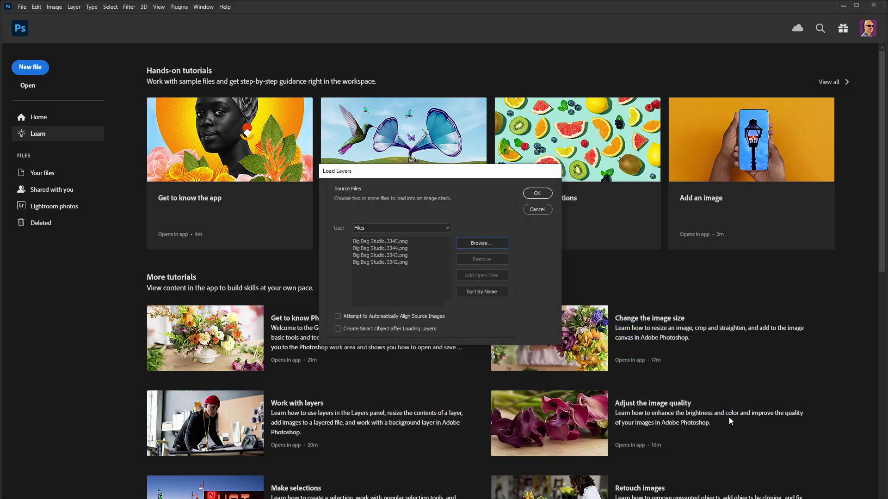
pyautogui.click(535, 194)
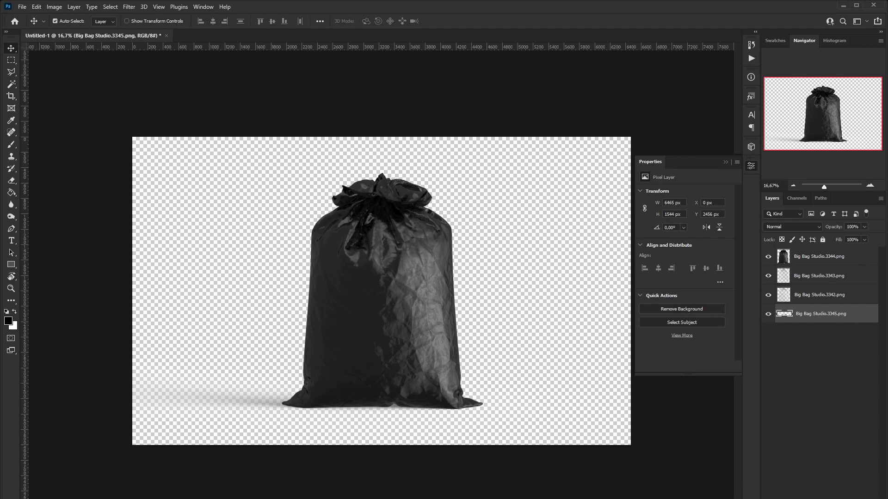
# Add a new layer beneath all the render layers and fill it with white.
pyautogui.hotkey('ctrl', 'shift', 'alt', 'n')
pyautogui.moveTo(823, 315); pyautogui.dragTo(825, 354)
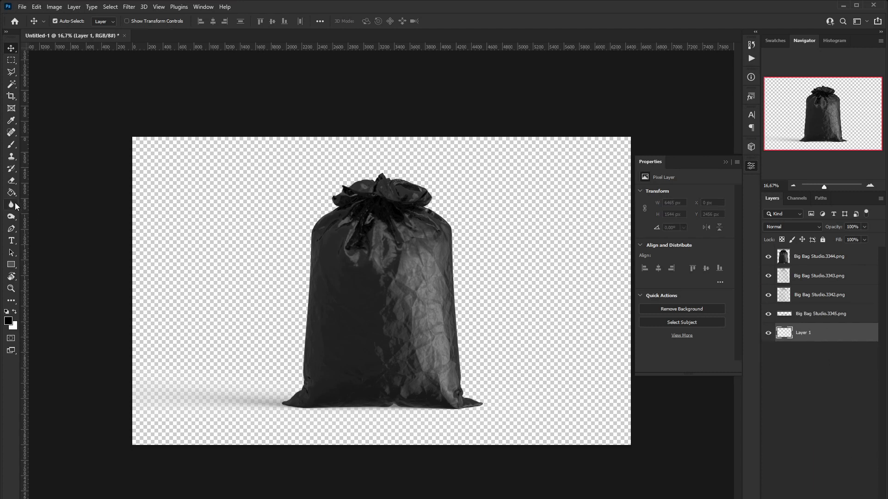
pyautogui.click(15, 312)
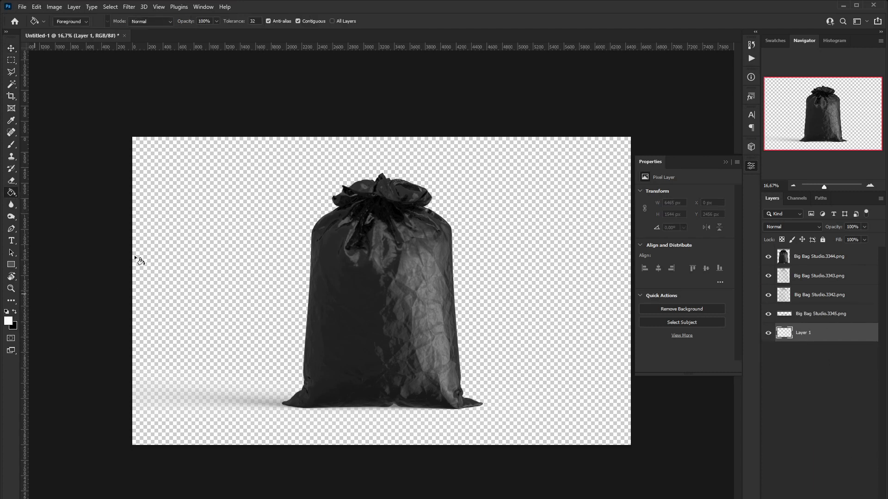
pyautogui.click(185, 247)
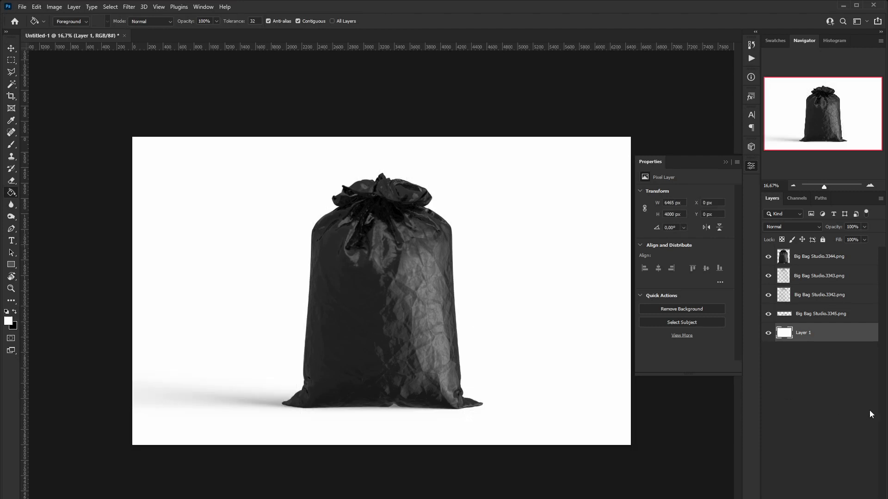
# Hide the three bag layers, and rename Big Bag Studio.3345.png as SHADOW with the Multiply blend mode.
pyautogui.click(768, 258)
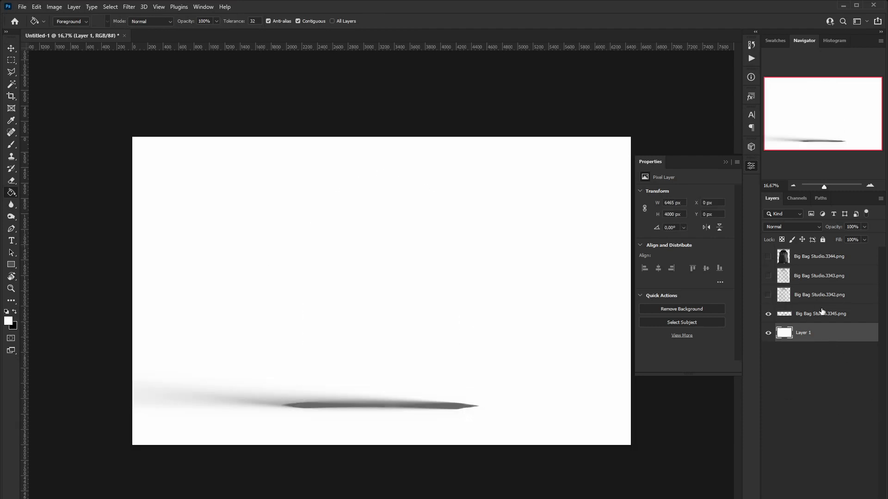
pyautogui.doubleClick(821, 314)
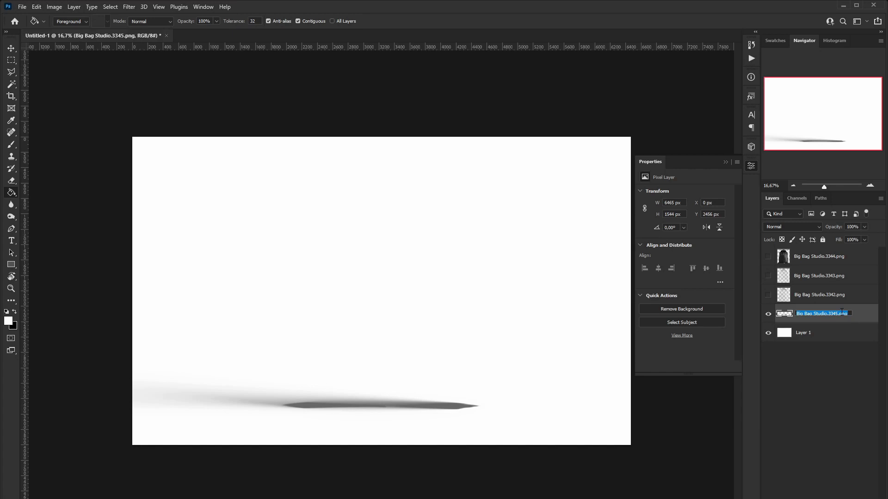
pyautogui.write('SHADOW')
pyautogui.press('Return')
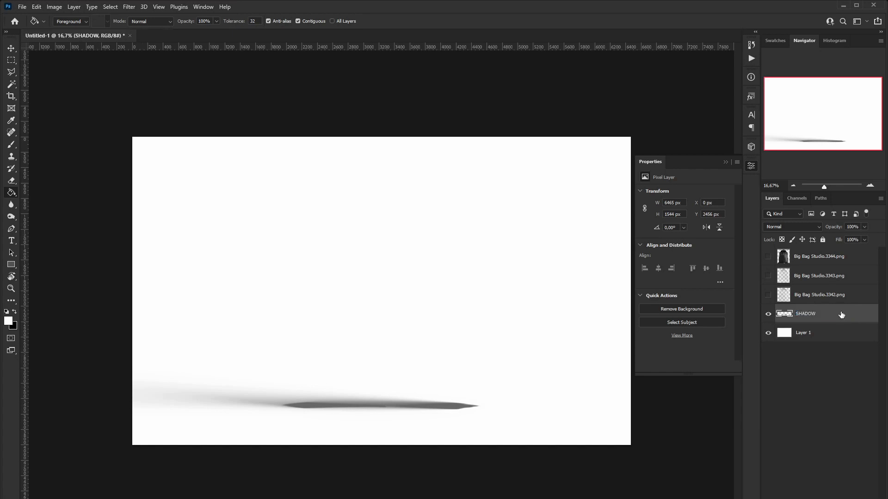
pyautogui.click(816, 226)
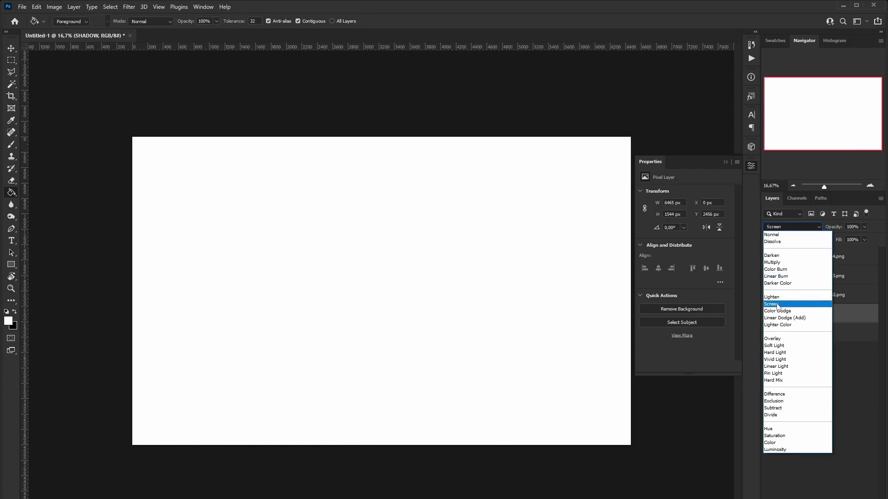
pyautogui.click(775, 262)
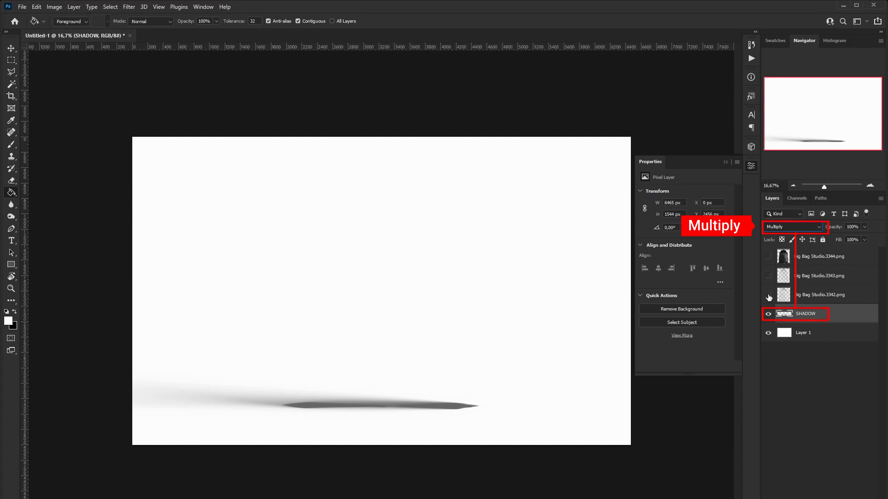
# Move Big Bag Studio.3342.png above Big Bag Studio.3343.png, and show the 3343 layer renamed as BACK.
pyautogui.moveTo(786, 296)
pyautogui.mouseDown()
pyautogui.moveTo(800, 306)
pyautogui.moveTo(791, 286)
pyautogui.mouseUp()
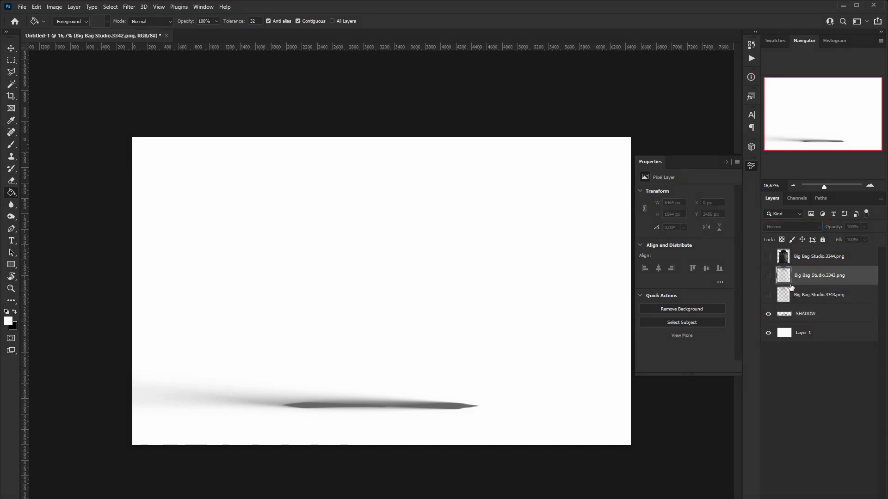
pyautogui.click(768, 297)
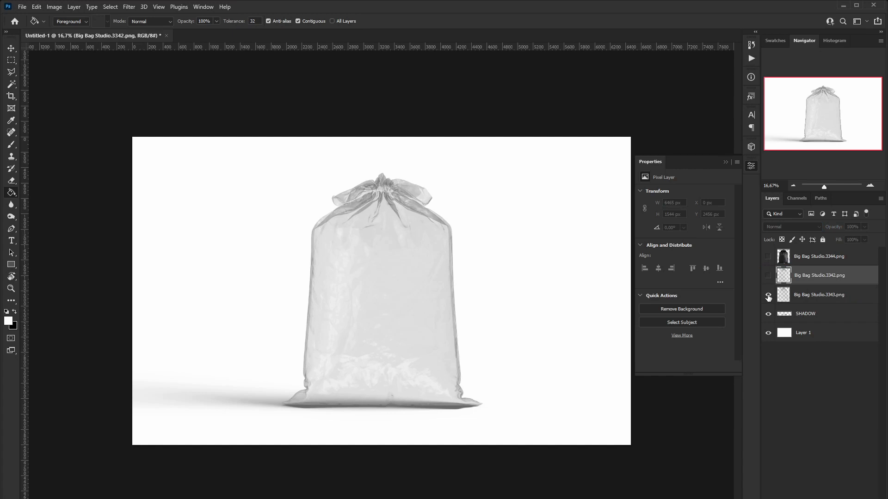
pyautogui.doubleClick(816, 296)
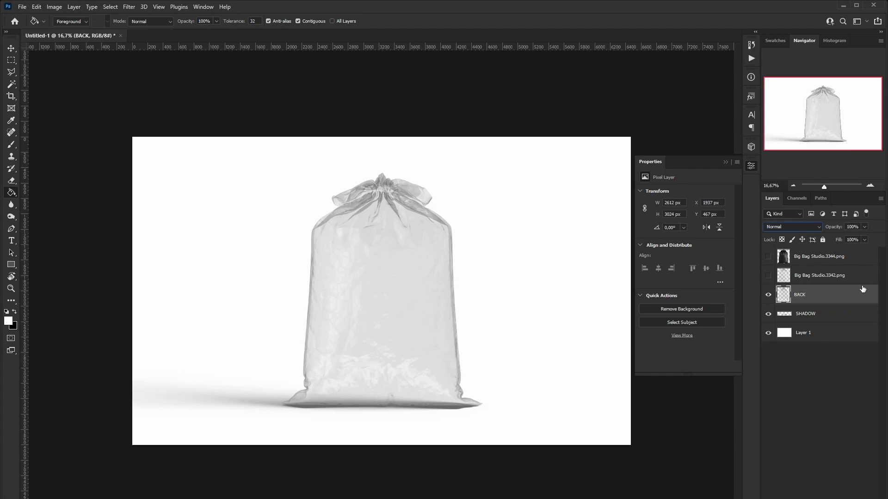
# Show the Big Bag Studio.3342.png layer and rename it FRONT.
pyautogui.click(769, 276)
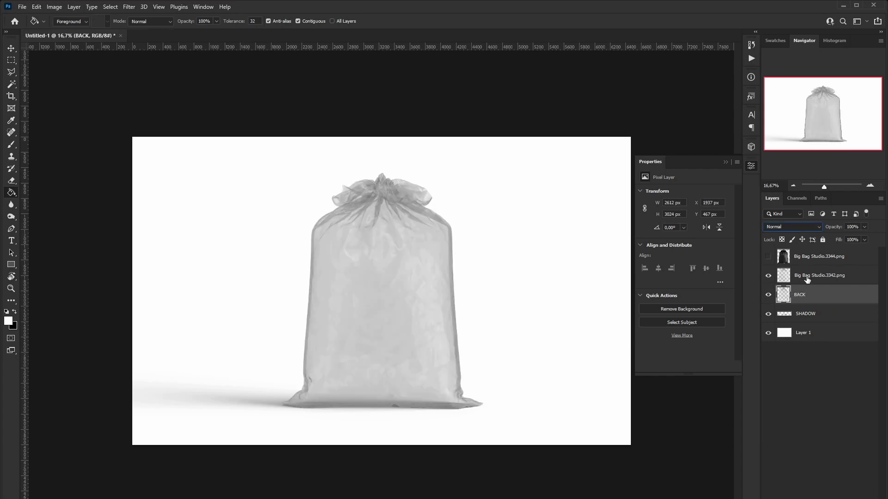
pyautogui.doubleClick(807, 276)
pyautogui.write('FR')
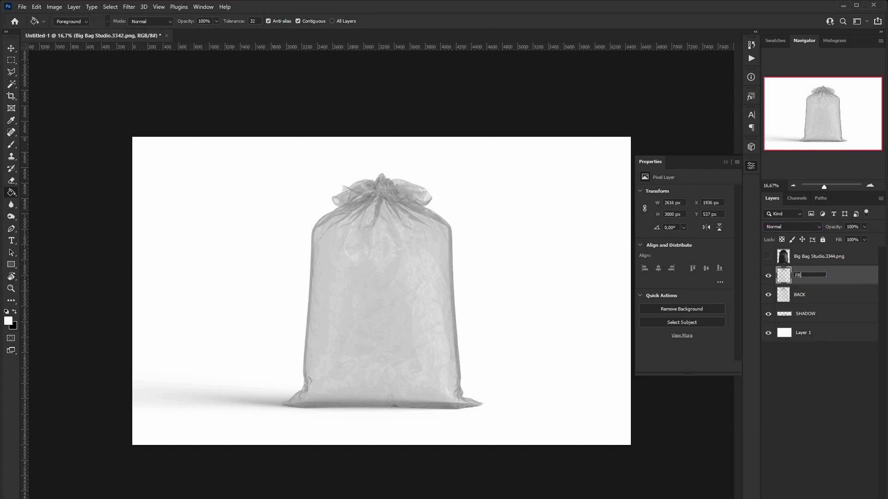
pyautogui.write('ONT')
pyautogui.press('Return')
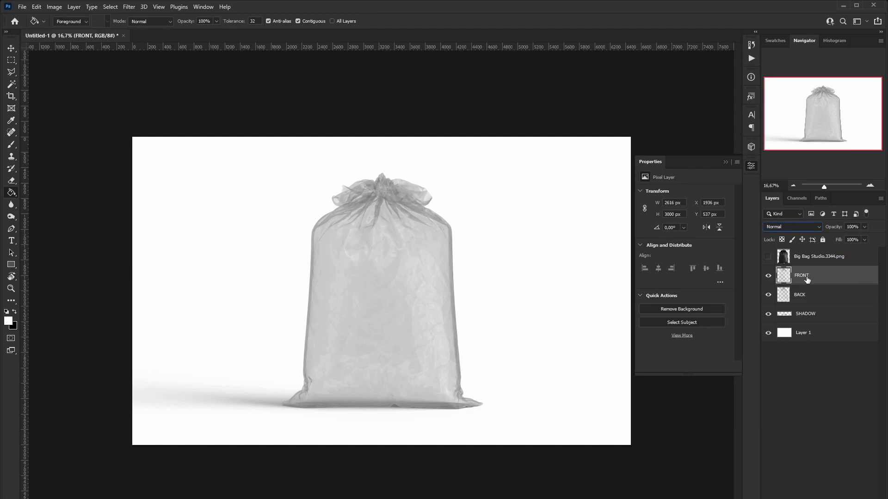
# Show the Big Bag Studio.3344.png layer and rename it LIGHTING.
pyautogui.click(768, 256)
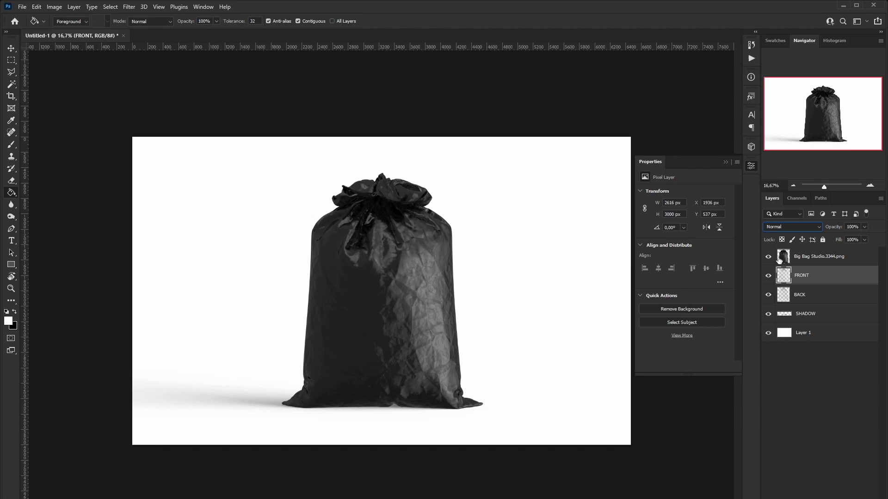
pyautogui.doubleClick(813, 256)
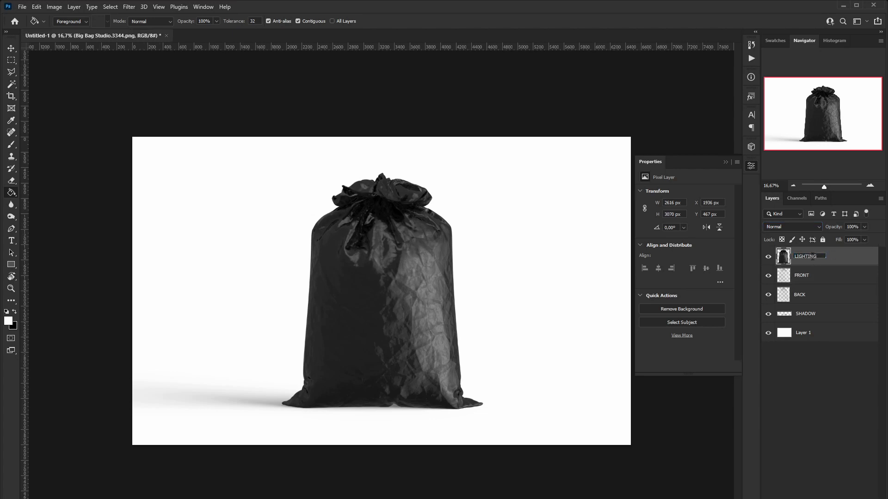
pyautogui.press('Return')
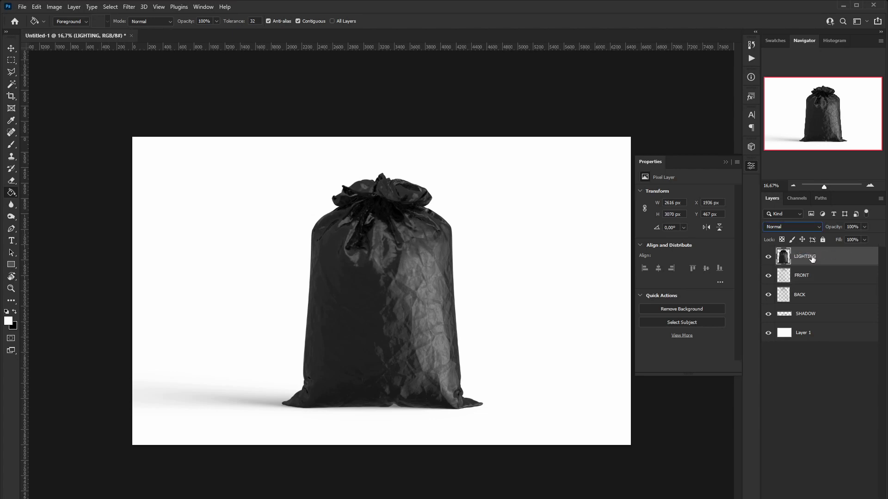
# Set the LIGHTING layer's blend mode to Screen and compare the bag with the layer hidden and shown.
pyautogui.click(818, 228)
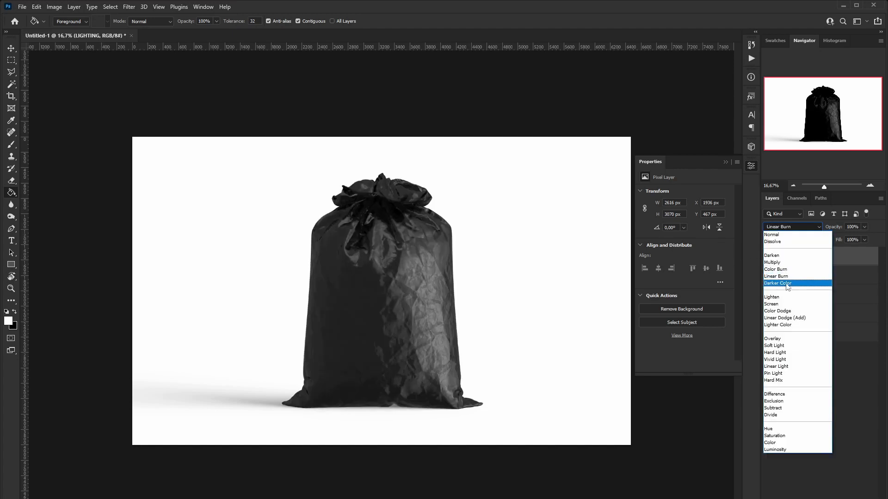
pyautogui.click(783, 305)
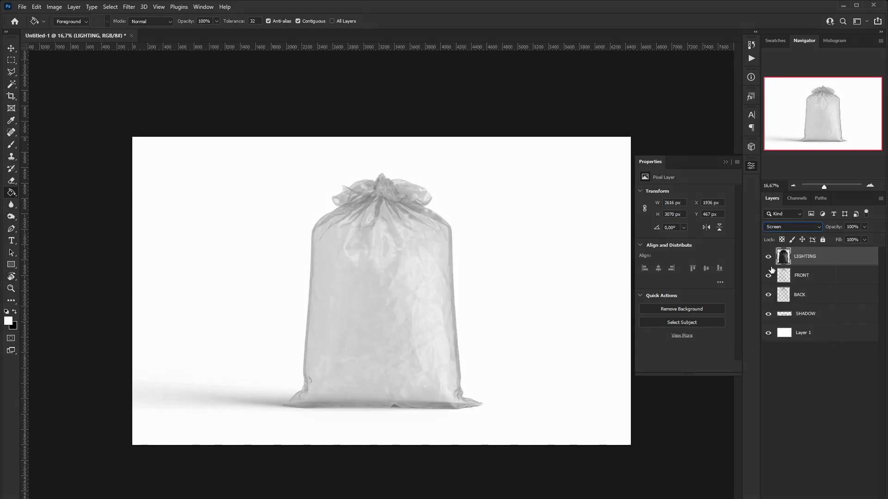
pyautogui.click(769, 257)
pyautogui.click(768, 257)
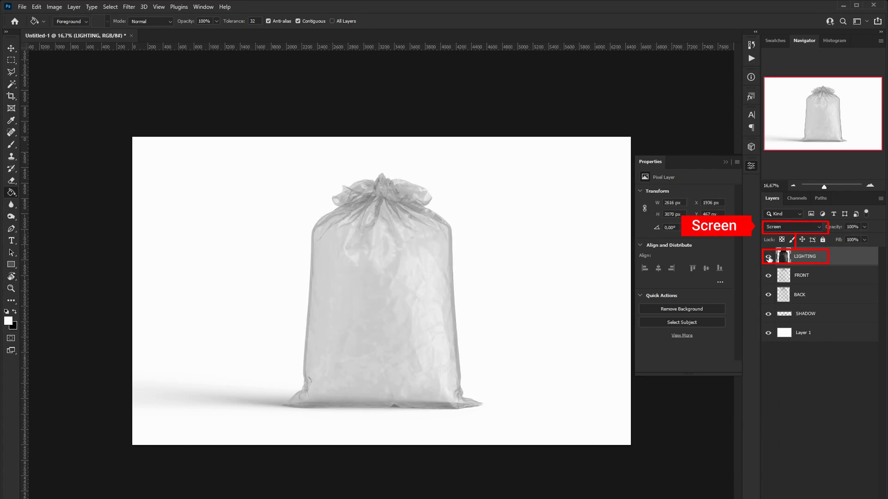
# Place the bottles file as an embedded object directly above the BACK layer and convert it to layers.
pyautogui.click(870, 186)
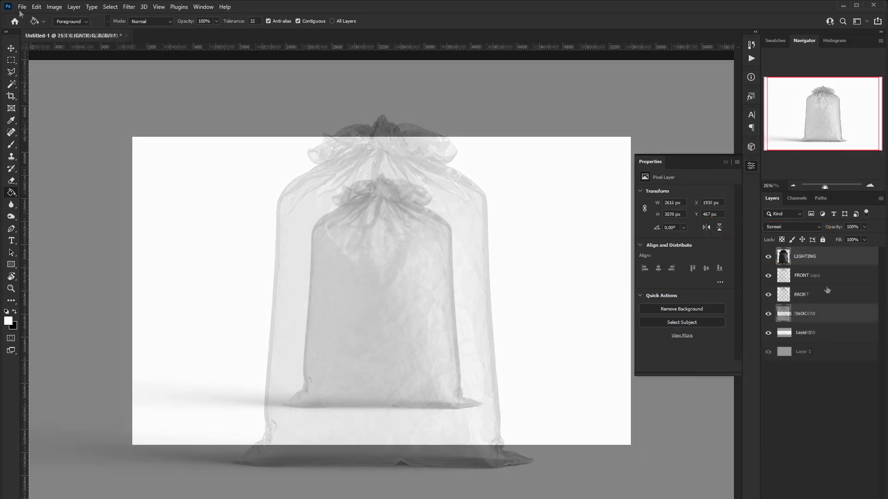
pyautogui.click(22, 7)
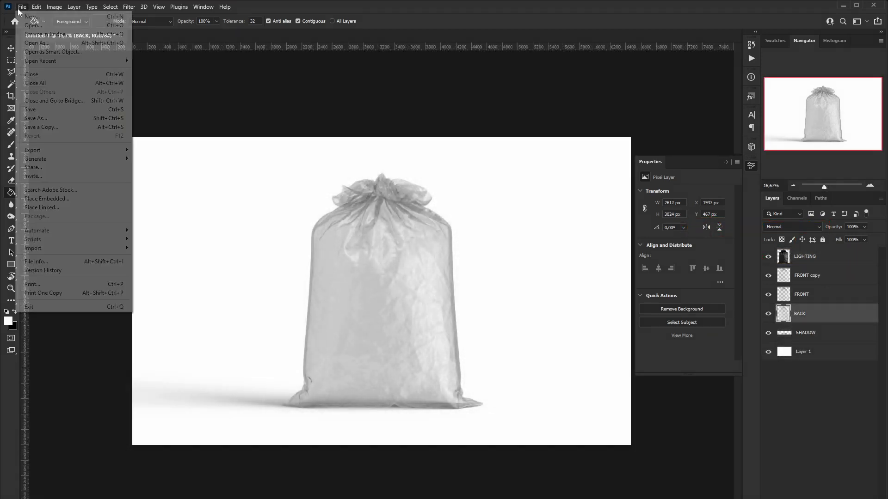
pyautogui.click(46, 199)
pyautogui.click(365, 262)
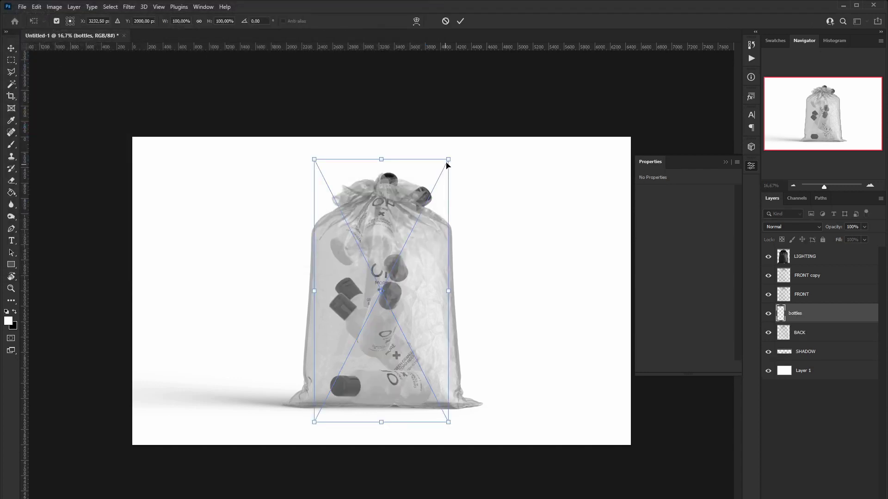
pyautogui.click(459, 22)
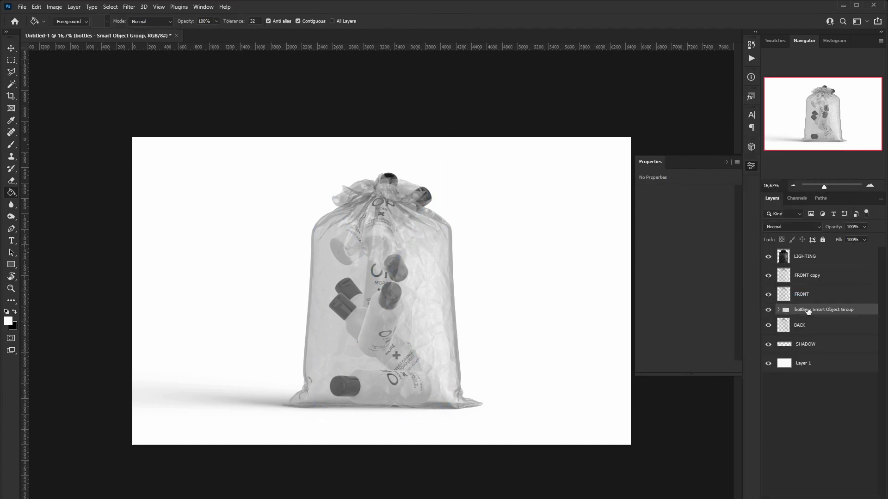
# Expand the bottles group and lock the FRONT, FRONT copy, BACK, SHADOW and white background layers.
pyautogui.click(870, 186)
pyautogui.click(778, 310)
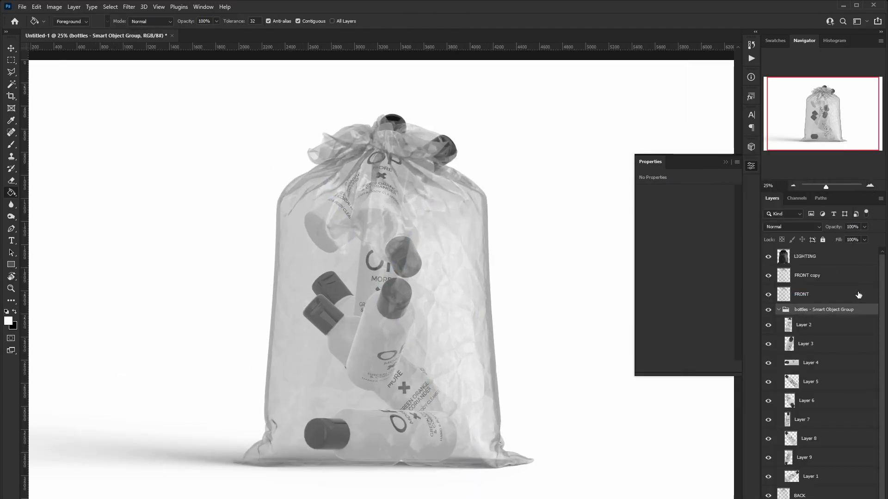
pyautogui.click(857, 295)
pyautogui.click(823, 240)
pyautogui.click(854, 276)
pyautogui.click(823, 240)
pyautogui.click(818, 479)
pyautogui.click(822, 240)
pyautogui.click(818, 497)
pyautogui.click(817, 498)
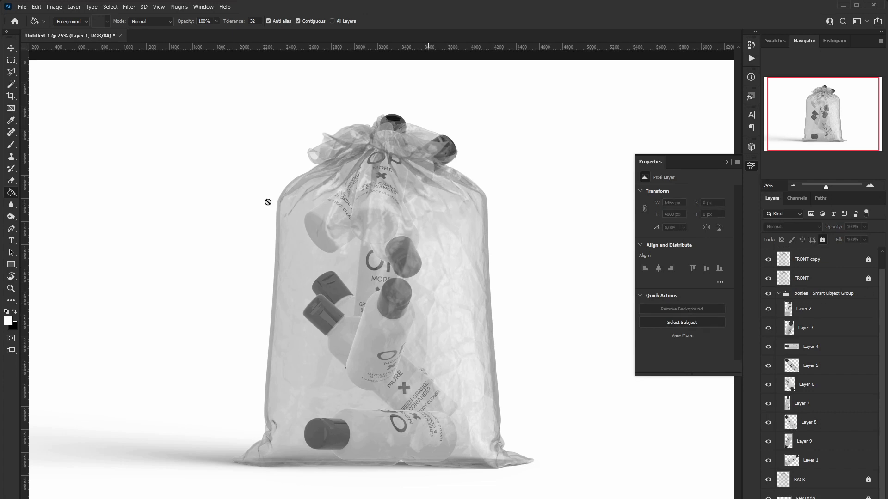
# Move the horizontal Layer 4 bottle into the bag's lower-left corner and fine-tune it with Free Transform.
pyautogui.click(11, 49)
pyautogui.moveTo(449, 435)
pyautogui.mouseDown()
pyautogui.moveTo(415, 435)
pyautogui.moveTo(439, 438)
pyautogui.mouseUp()
pyautogui.hotkey('ctrl', 't')
pyautogui.moveTo(365, 430); pyautogui.dragTo(365, 427)
pyautogui.press('Return')
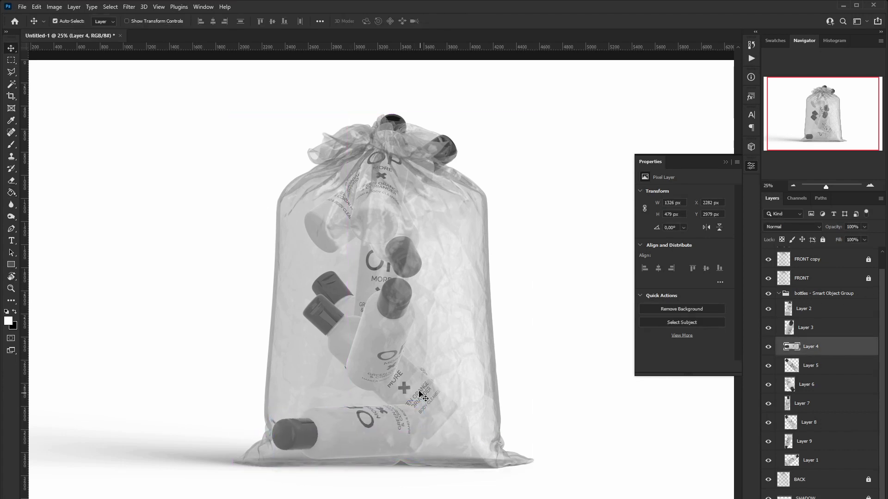
# Move the Layer 5 bottle to the bag's lower right and Layer 3 to its lower left, reordering Layer 3 below Layer 6.
pyautogui.moveTo(418, 391); pyautogui.dragTo(459, 412)
pyautogui.moveTo(383, 340); pyautogui.dragTo(313, 370)
pyautogui.moveTo(821, 329); pyautogui.dragTo(820, 393)
pyautogui.moveTo(313, 360); pyautogui.dragTo(309, 367)
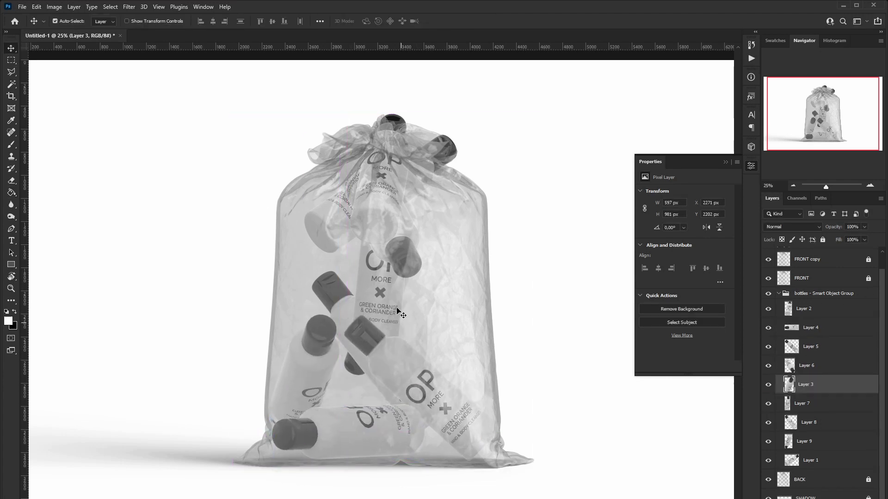
# Spread the remaining bottles through the middle and right of the bag so none stick out of its top.
pyautogui.moveTo(389, 296); pyautogui.dragTo(462, 404)
pyautogui.moveTo(332, 219); pyautogui.dragTo(309, 296)
pyautogui.moveTo(388, 290); pyautogui.dragTo(372, 327)
pyautogui.moveTo(372, 203); pyautogui.dragTo(415, 337)
pyautogui.moveTo(384, 233); pyautogui.dragTo(446, 249)
pyautogui.moveTo(371, 259); pyautogui.dragTo(370, 263)
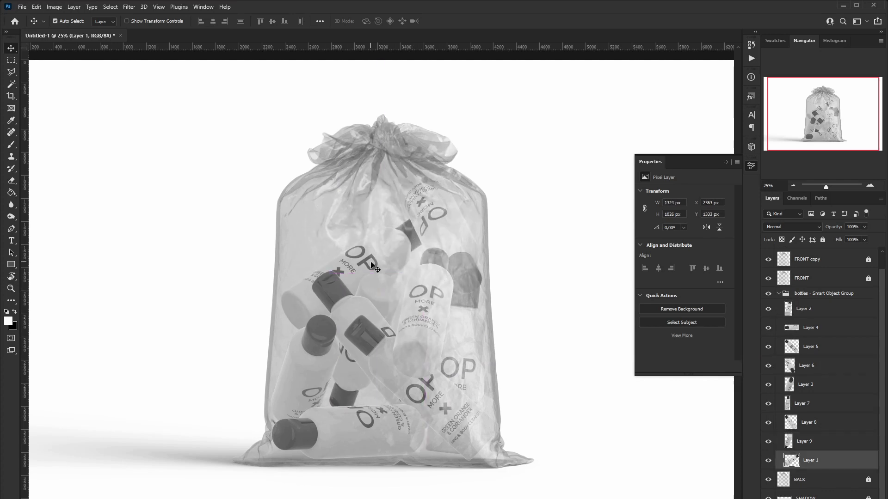
# Duplicate Layer 8 and rotate and position the copy as a slanted bottle in the bag's upper-left half.
pyautogui.click(831, 424)
pyautogui.hotkey('ctrl', 'j')
pyautogui.moveTo(360, 307); pyautogui.dragTo(340, 225)
pyautogui.hotkey('ctrl', 't')
pyautogui.moveTo(437, 186); pyautogui.dragTo(459, 295)
pyautogui.moveTo(368, 248); pyautogui.dragTo(339, 234)
pyautogui.click(460, 21)
# Duplicate the Layer 1 bottle, move the copy to the bag's upper-left shoulder and rotate it to fit.
pyautogui.click(825, 480)
pyautogui.hotkey('ctrl', 'j')
pyautogui.moveTo(419, 224); pyautogui.dragTo(291, 180)
pyautogui.hotkey('ctrl', 't')
pyautogui.moveTo(314, 214); pyautogui.dragTo(300, 224)
pyautogui.press('Return')
# Duplicate the Layer 2 bottle, move the copy below Layer 1 copy in the stack and position it near the bag's top centre.
pyautogui.click(433, 322)
pyautogui.hotkey('ctrl', 'j')
pyautogui.moveTo(432, 322); pyautogui.dragTo(433, 304)
pyautogui.moveTo(818, 308); pyautogui.dragTo(839, 495)
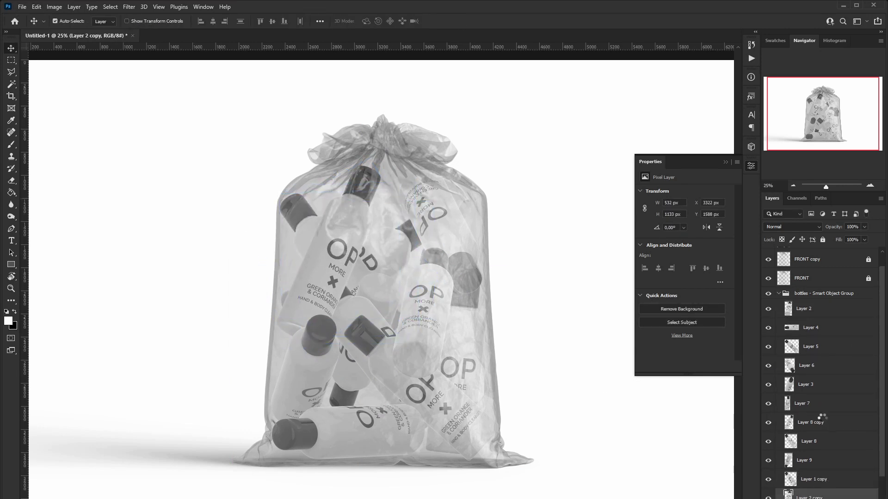
pyautogui.moveTo(417, 257); pyautogui.dragTo(372, 200)
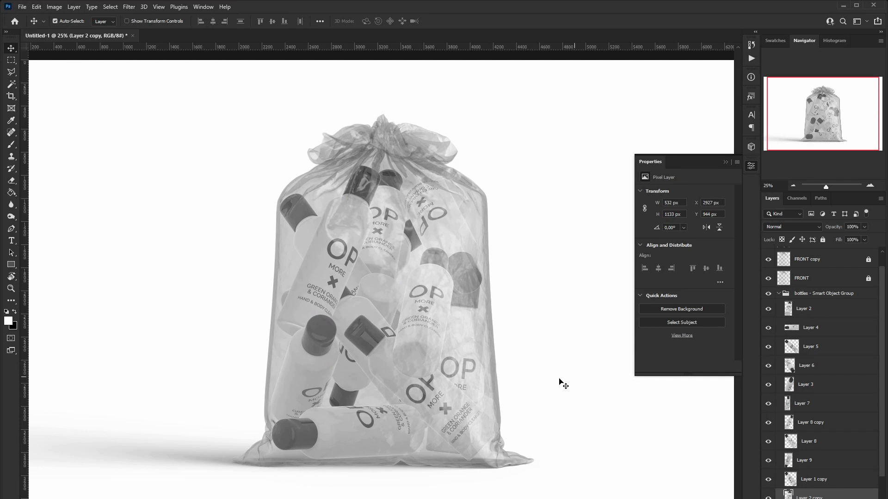
# Hide the layer properties and collapse the bottles group.
pyautogui.hotkey('ctrl', '-')
pyautogui.click(726, 163)
pyautogui.hotkey('ctrl', '+')
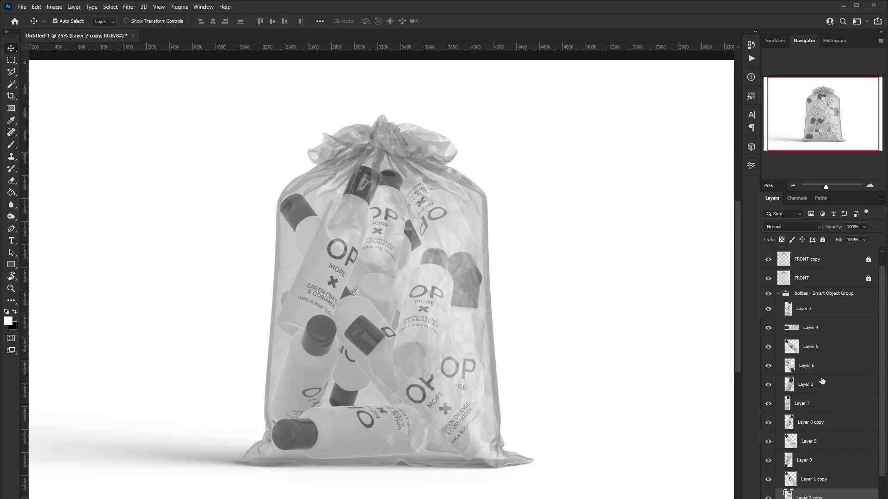
pyautogui.click(779, 293)
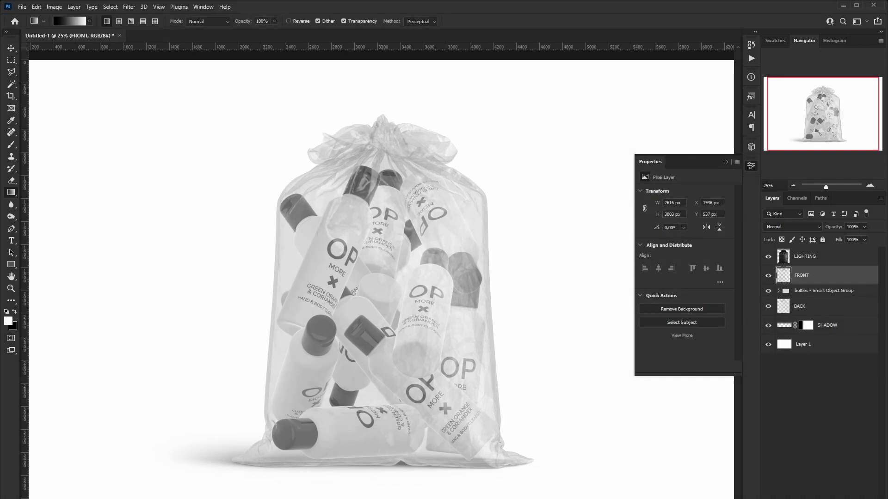
# Add a Solid Color fill layer above FRONT with the light blue colour 43bcfb.
pyautogui.click(825, 498)
pyautogui.click(839, 370)
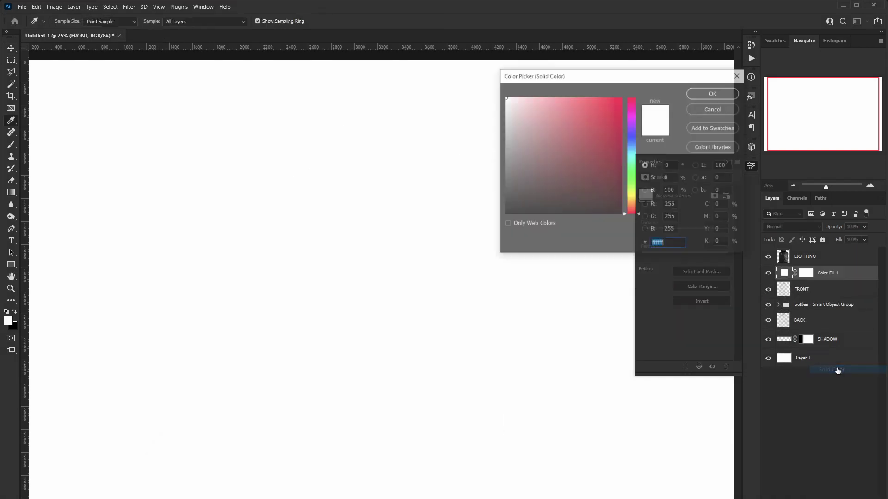
pyautogui.doubleClick(666, 244)
pyautogui.write('ff0000')
pyautogui.moveTo(630, 130); pyautogui.dragTo(630, 149)
pyautogui.moveTo(605, 104); pyautogui.dragTo(593, 100)
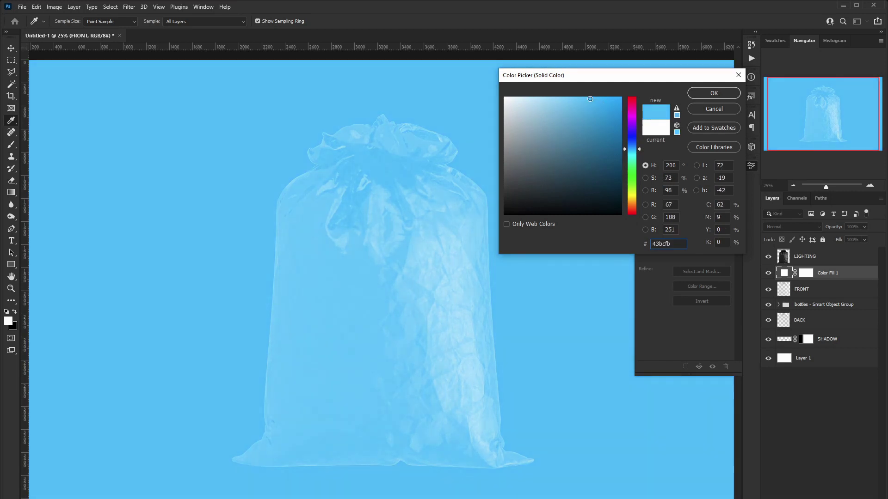
pyautogui.click(716, 93)
# Clip the blue fill layer to FRONT and set its blend mode to Multiply.
pyautogui.keyDown('alt'); pyautogui.click(787, 279); pyautogui.keyUp('alt')
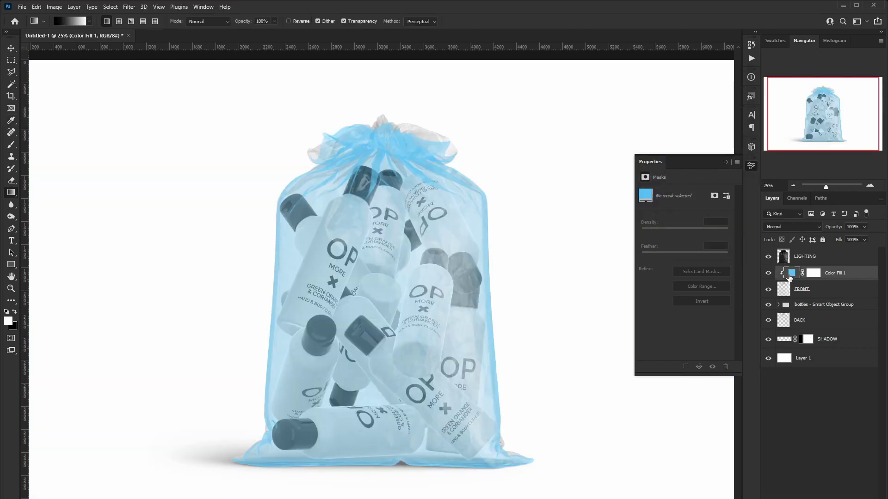
pyautogui.click(813, 227)
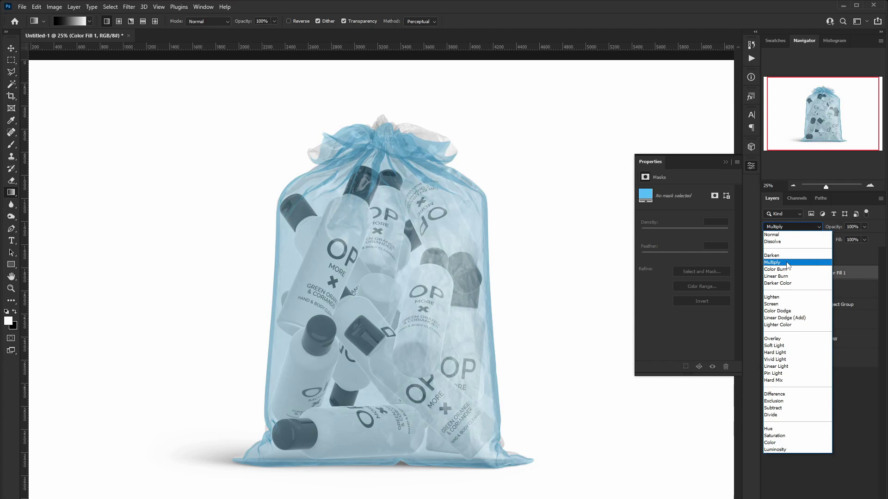
pyautogui.click(788, 262)
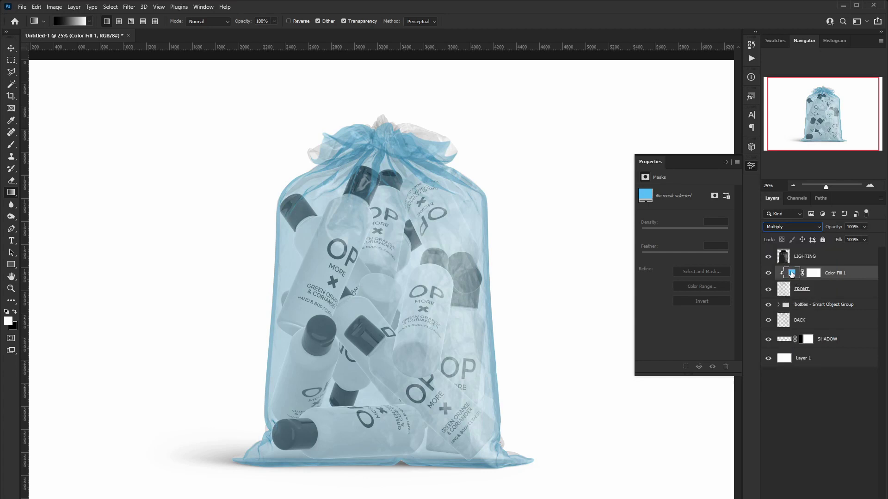
# Change the blue fill layer's colour to the lighter blue 56c3fb.
pyautogui.doubleClick(791, 273)
pyautogui.moveTo(591, 99)
pyautogui.mouseDown()
pyautogui.moveTo(571, 100)
pyautogui.moveTo(581, 99)
pyautogui.mouseUp()
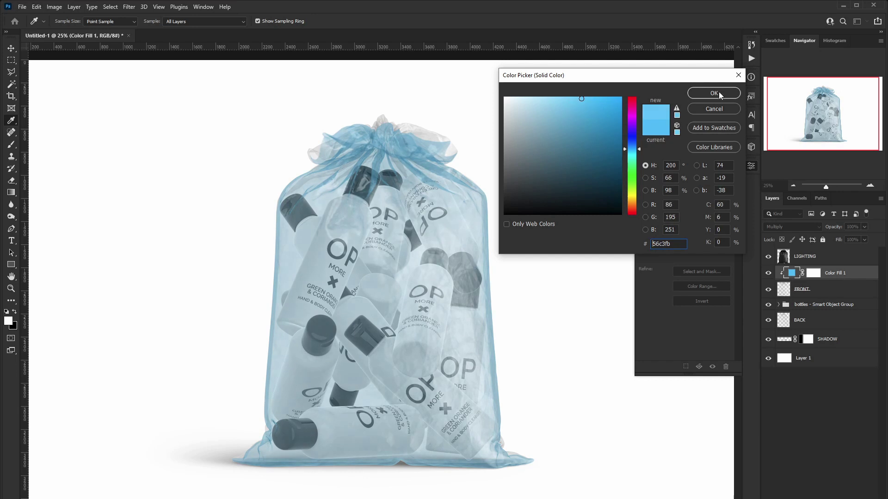
pyautogui.click(718, 94)
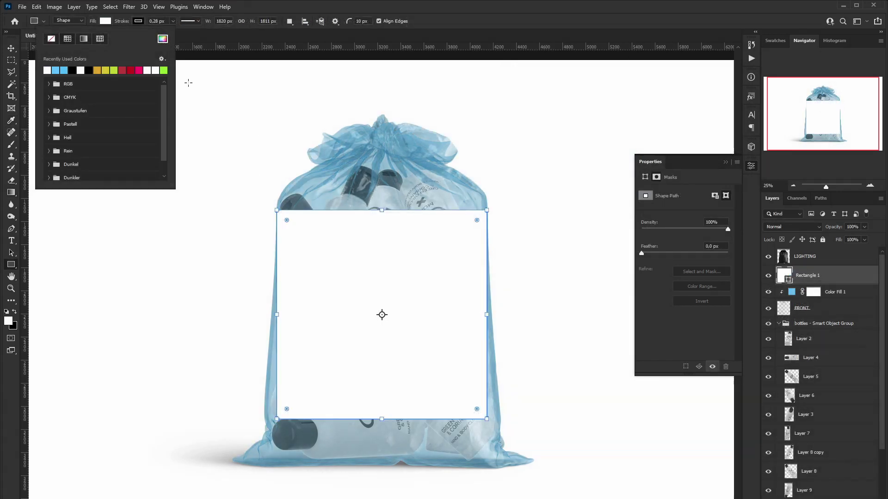
# Remove the white rectangle's stroke and apply a black grid Pattern Overlay to it.
pyautogui.click(138, 20)
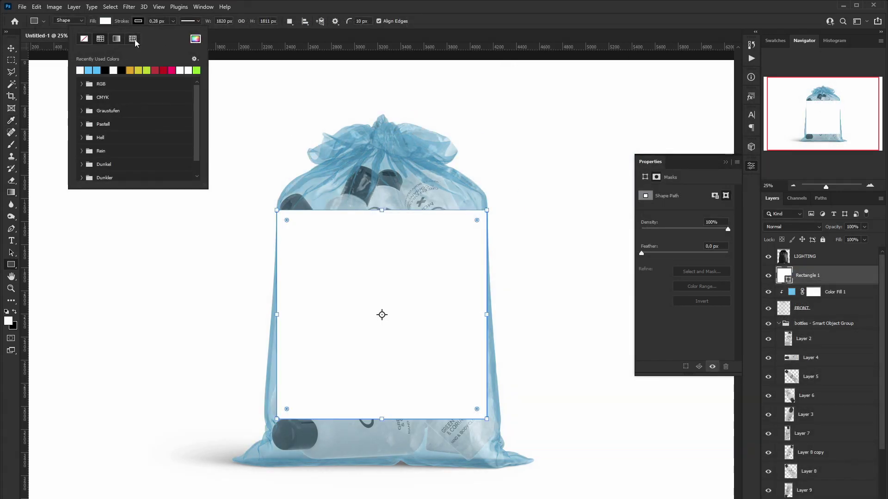
pyautogui.click(499, 208)
pyautogui.doubleClick(843, 279)
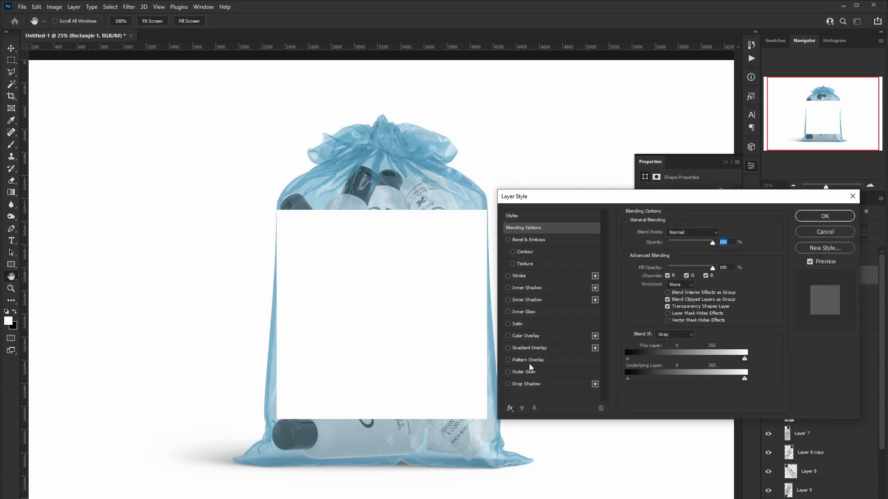
pyautogui.click(528, 360)
pyautogui.click(825, 216)
# Set the rectangle to Multiply and widen it symmetrically to 2412 px so it extends past both bag edges.
pyautogui.click(820, 227)
pyautogui.click(786, 256)
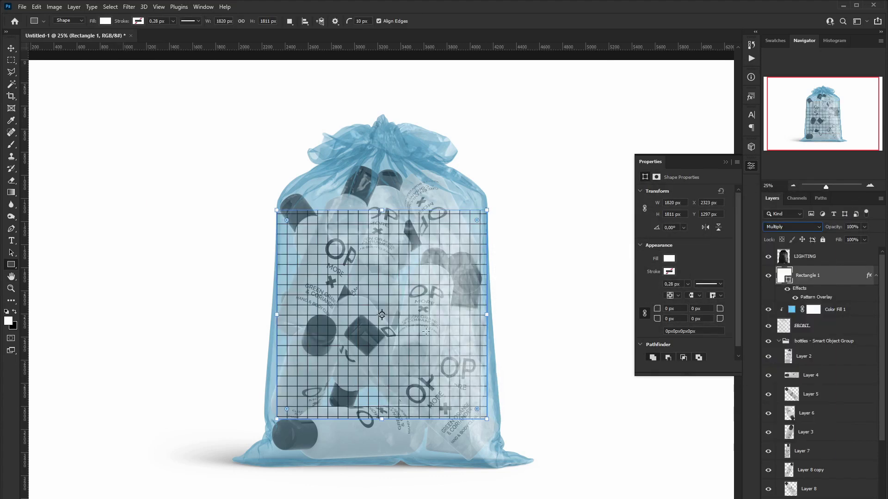
pyautogui.keyDown('alt'); pyautogui.moveTo(489, 314); pyautogui.dragTo(524, 316); pyautogui.keyUp('alt')
# Rename the Rectangle 1 layer as DESIGN and convert it to a smart object.
pyautogui.doubleClick(807, 275)
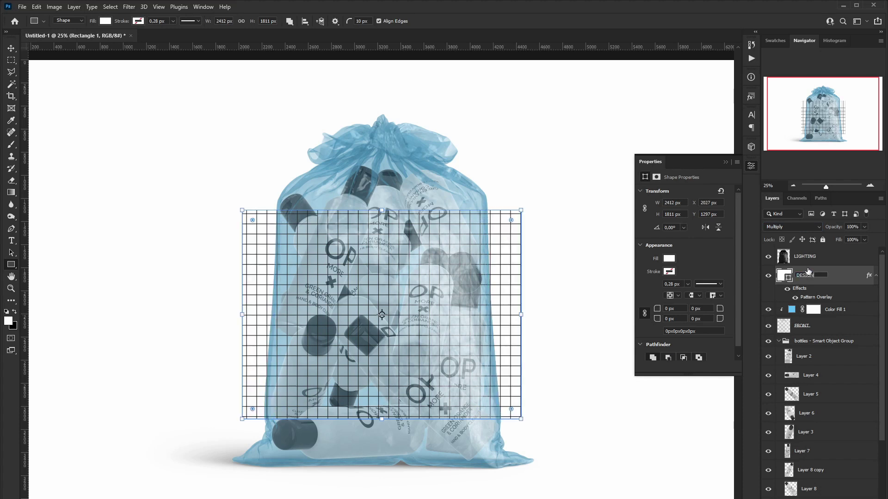
pyautogui.write('DESIGN')
pyautogui.press('Return')
pyautogui.rightClick(808, 274)
pyautogui.click(812, 277)
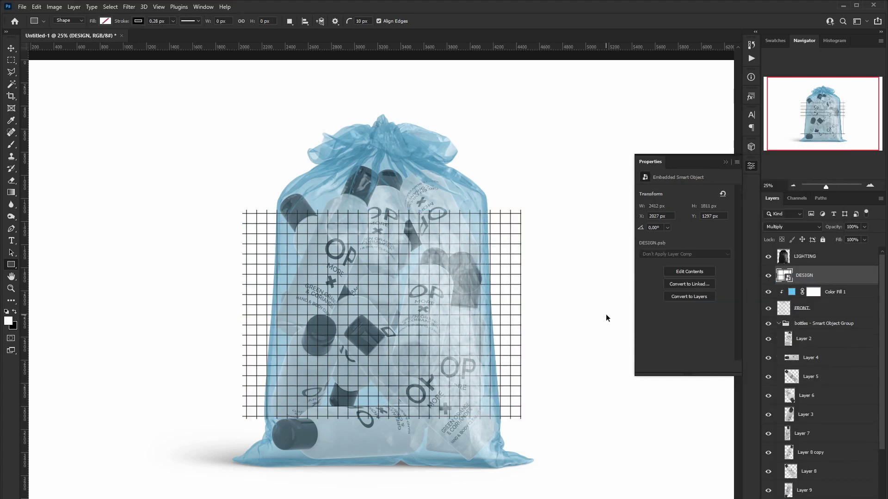
# Warp the DESIGN grid by pulling its upper and lower edge handles outward toward the bag's sides.
pyautogui.hotkey('ctrl', 't')
pyautogui.click(417, 21)
pyautogui.moveTo(336, 211); pyautogui.dragTo(278, 211)
pyautogui.moveTo(428, 211); pyautogui.dragTo(486, 210)
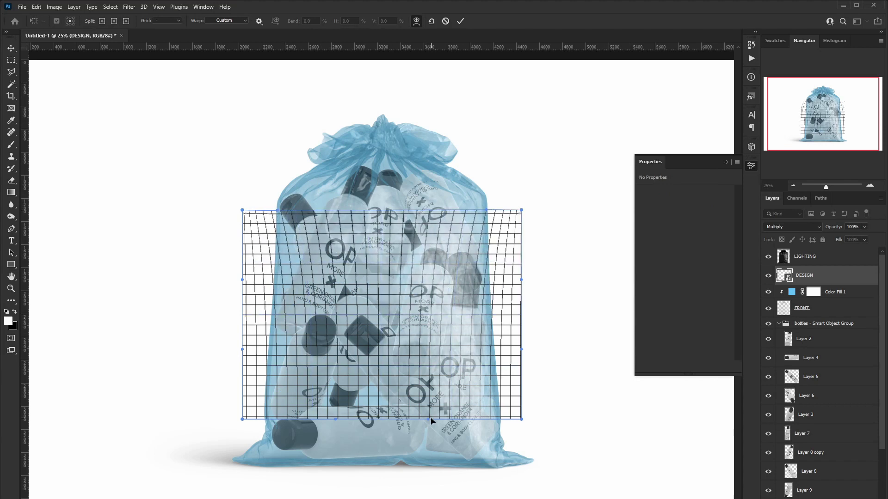
pyautogui.moveTo(429, 419); pyautogui.dragTo(500, 420)
pyautogui.moveTo(335, 419); pyautogui.dragTo(266, 420)
# Refine the DESIGN warp by adjusting the interior mesh and side handles, and apply it.
pyautogui.moveTo(293, 319); pyautogui.dragTo(287, 318)
pyautogui.moveTo(462, 315); pyautogui.dragTo(487, 315)
pyautogui.moveTo(278, 327); pyautogui.dragTo(290, 328)
pyautogui.moveTo(244, 349); pyautogui.dragTo(243, 350)
pyautogui.moveTo(533, 350); pyautogui.dragTo(524, 349)
pyautogui.moveTo(481, 298); pyautogui.dragTo(522, 281)
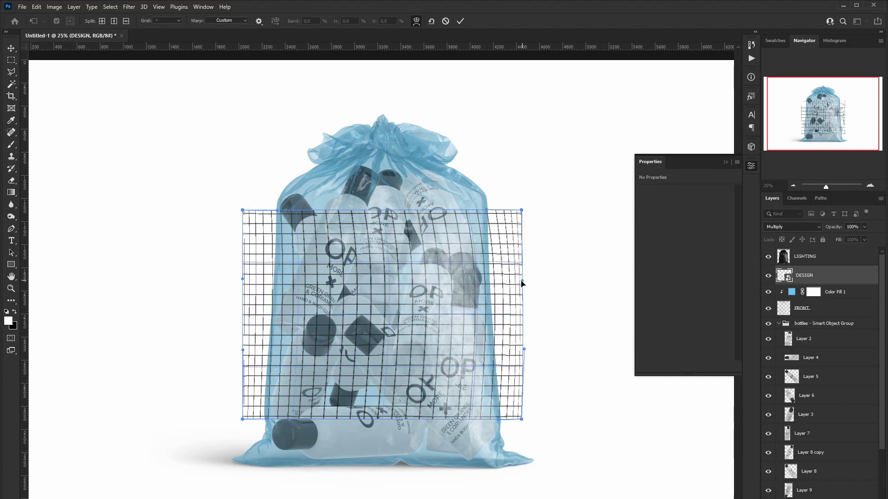
pyautogui.press('Return')
# Narrow the DESIGN grid symmetrically toward the bag's width and warp its right side to follow the bag's right edge.
pyautogui.hotkey('ctrl', 't')
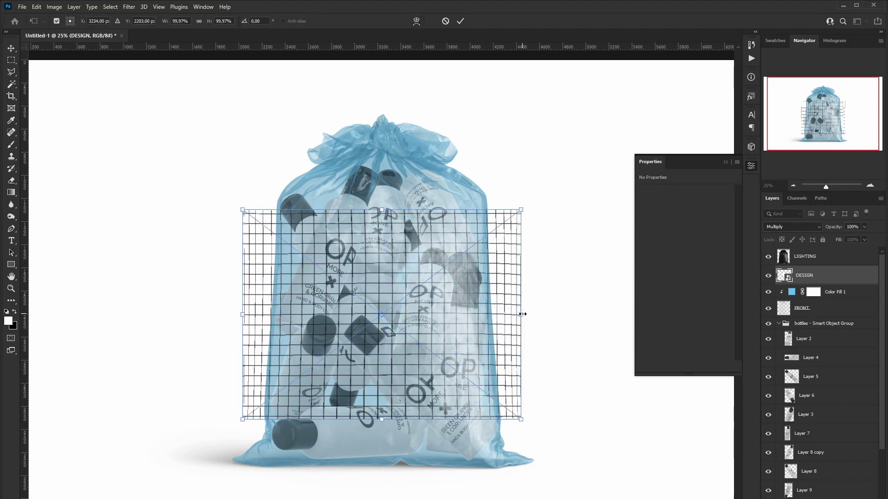
pyautogui.keyDown('alt'); pyautogui.keyDown('shift'); pyautogui.moveTo(523, 314); pyautogui.dragTo(506, 314); pyautogui.keyUp('shift'); pyautogui.keyUp('alt')
pyautogui.click(416, 22)
pyautogui.moveTo(505, 210); pyautogui.dragTo(493, 210)
pyautogui.moveTo(508, 350); pyautogui.dragTo(503, 350)
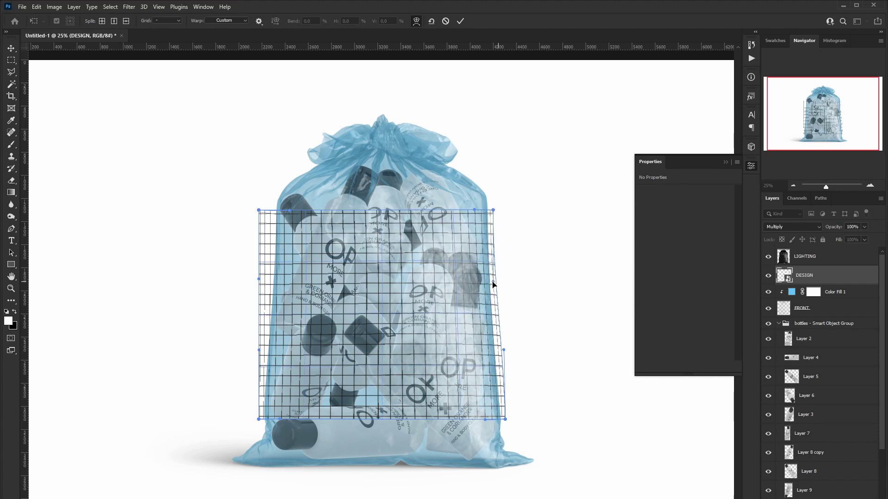
pyautogui.moveTo(493, 282); pyautogui.dragTo(492, 282)
pyautogui.moveTo(504, 350); pyautogui.dragTo(497, 350)
pyautogui.moveTo(493, 209); pyautogui.dragTo(491, 210)
# Warp the DESIGN grid's left side to the bag's edge, bow its upper and lower edges outward, and apply the warp.
pyautogui.moveTo(259, 210); pyautogui.dragTo(271, 212)
pyautogui.moveTo(259, 279); pyautogui.dragTo(267, 279)
pyautogui.moveTo(258, 350); pyautogui.dragTo(265, 349)
pyautogui.moveTo(380, 213); pyautogui.dragTo(381, 209)
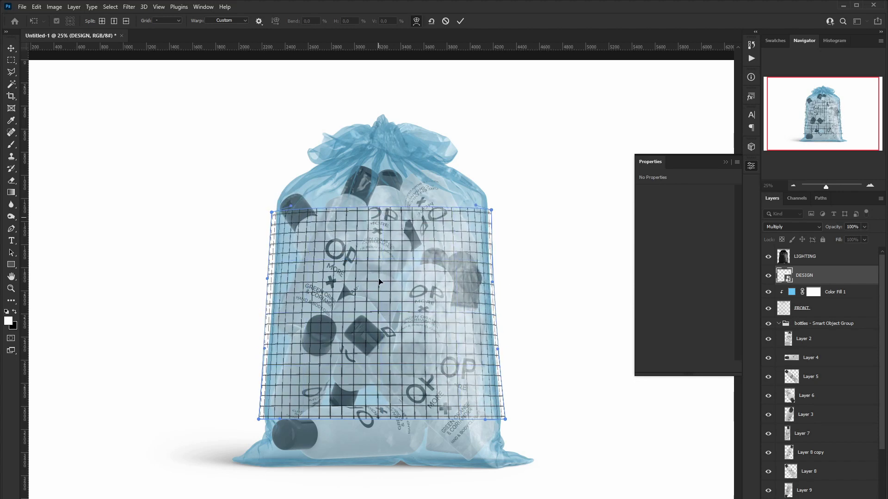
pyautogui.moveTo(381, 417); pyautogui.dragTo(382, 422)
pyautogui.moveTo(380, 212); pyautogui.dragTo(380, 209)
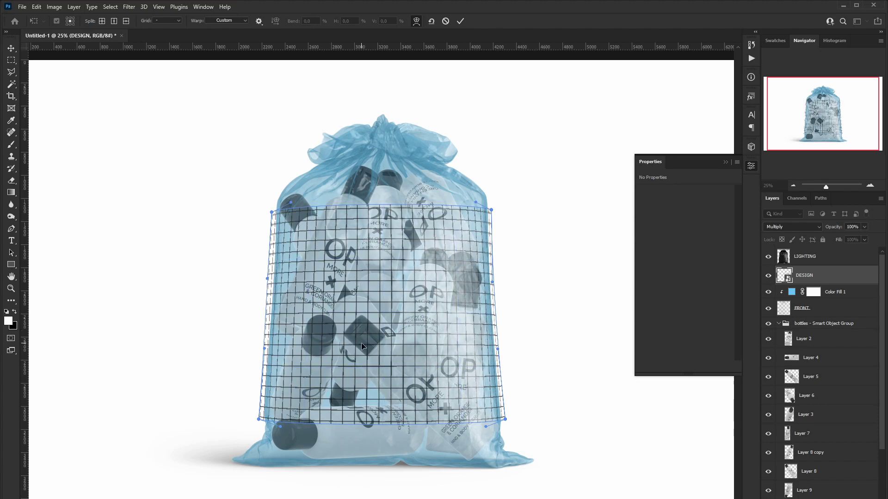
pyautogui.press('Return')
# Open the contents of the DESIGN smart object and draw a 598 × 817 px rectangle with no fill near the middle.
pyautogui.doubleClick(784, 275)
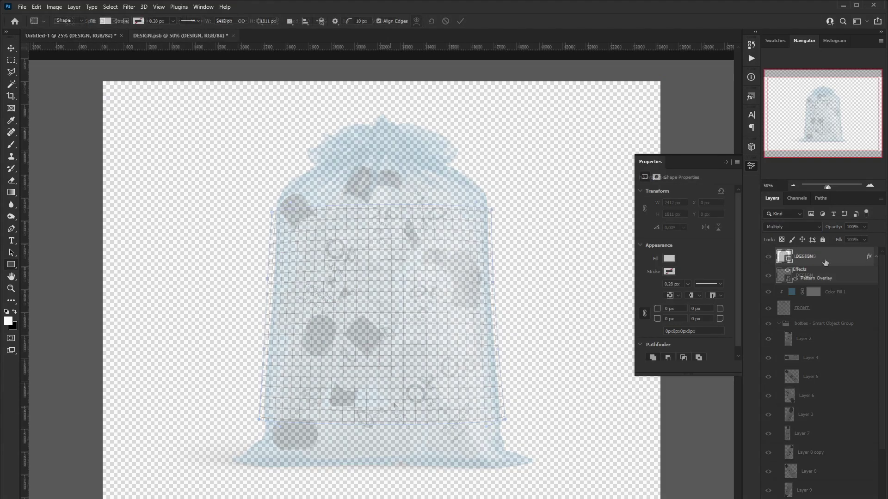
pyautogui.moveTo(326, 216)
pyautogui.mouseDown()
pyautogui.moveTo(447, 343)
pyautogui.moveTo(464, 406)
pyautogui.mouseUp()
pyautogui.click(106, 21)
pyautogui.click(60, 39)
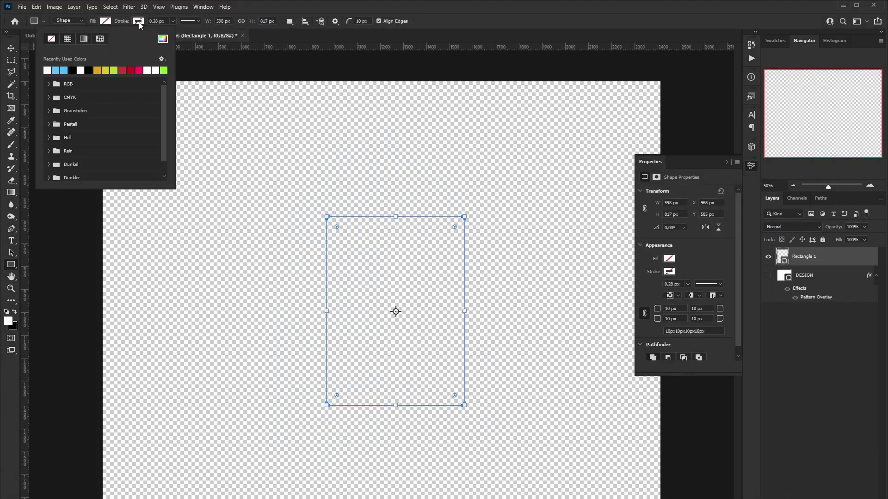
# Give the rectangle a black stroke of 56.53 px and round its corners to 88 px.
pyautogui.click(138, 21)
pyautogui.click(110, 71)
pyautogui.click(173, 21)
pyautogui.moveTo(170, 32); pyautogui.dragTo(207, 33)
pyautogui.moveTo(455, 395); pyautogui.dragTo(446, 386)
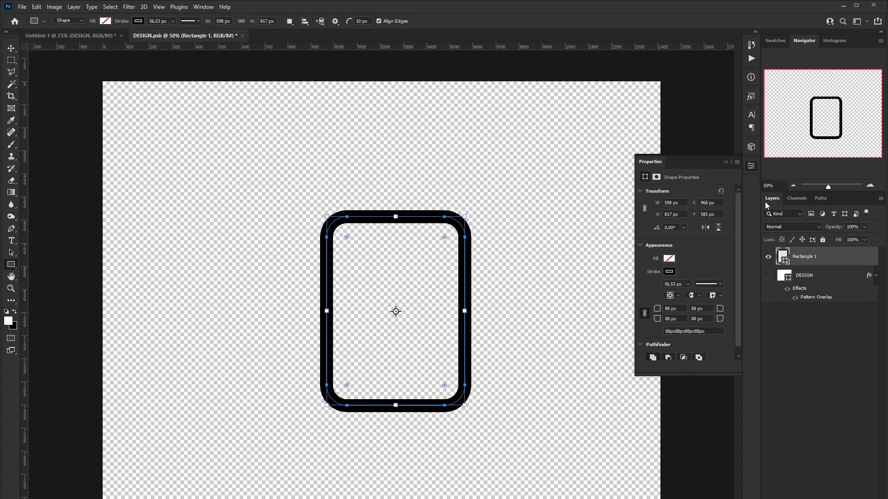
# Draw a 1272 × 571 px rectangle across the rounded rectangle's upper part and subtract it to leave the open-topped can body.
pyautogui.moveTo(236, 122); pyautogui.dragTo(529, 253)
pyautogui.keyDown('shift'); pyautogui.click(805, 275); pyautogui.keyUp('shift')
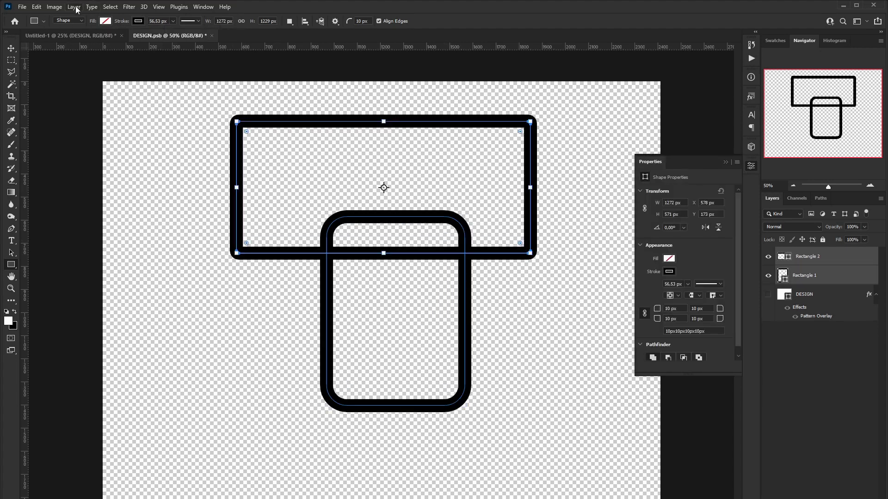
pyautogui.click(74, 6)
pyautogui.moveTo(118, 279)
pyautogui.click(207, 285)
# Draw a rounded rectangle about 235 px high over the body's upper edge as the handle, with no fill and a 56.53 px black stroke.
pyautogui.moveTo(366, 217)
pyautogui.mouseDown()
pyautogui.moveTo(416, 218)
pyautogui.moveTo(428, 283)
pyautogui.moveTo(374, 234)
pyautogui.mouseUp()
pyautogui.click(106, 20)
pyautogui.click(56, 38)
pyautogui.click(138, 21)
pyautogui.click(81, 71)
pyautogui.click(173, 21)
pyautogui.moveTo(170, 32); pyautogui.dragTo(183, 32)
pyautogui.keyDown('alt'); pyautogui.moveTo(428, 250); pyautogui.dragTo(424, 249); pyautogui.keyUp('alt')
pyautogui.keyDown('alt'); pyautogui.moveTo(398, 218); pyautogui.dragTo(398, 218); pyautogui.keyUp('alt')
pyautogui.moveTo(387, 235)
pyautogui.mouseDown()
pyautogui.moveTo(379, 230)
pyautogui.moveTo(397, 223)
pyautogui.moveTo(435, 277)
pyautogui.mouseUp()
# Taper the handle shape into a trapezoid with a narrower upper edge.
pyautogui.hotkey('ctrl', 't')
pyautogui.click(37, 7)
pyautogui.moveTo(60, 218)
pyautogui.click(168, 267)
pyautogui.click(452, 20)
pyautogui.press('Return')
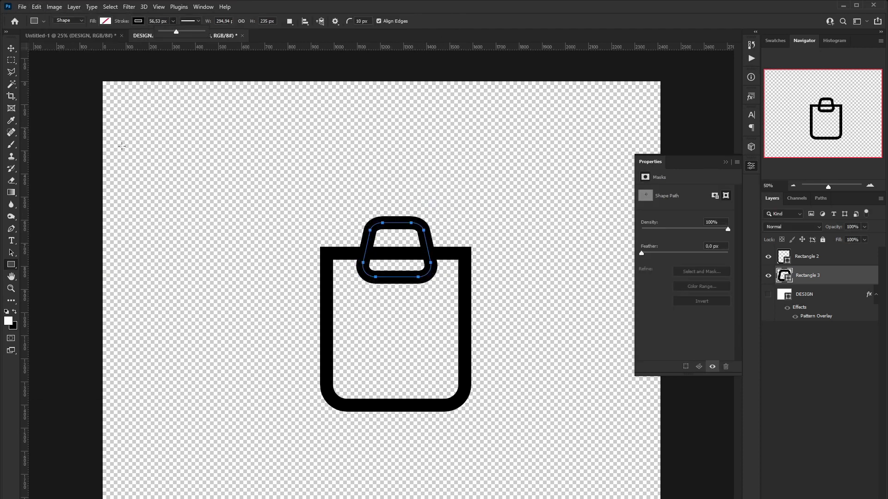
# Draw a 788 × 717 px rectangle over the can body and subtract it from the handle shape to cut off the handle's lower part.
pyautogui.click(308, 274)
pyautogui.press('Escape')
pyautogui.moveTo(307, 254)
pyautogui.mouseDown()
pyautogui.moveTo(492, 410)
pyautogui.moveTo(489, 419)
pyautogui.mouseUp()
pyautogui.keyDown('shift'); pyautogui.click(814, 295); pyautogui.keyUp('shift')
pyautogui.click(74, 7)
pyautogui.moveTo(93, 276)
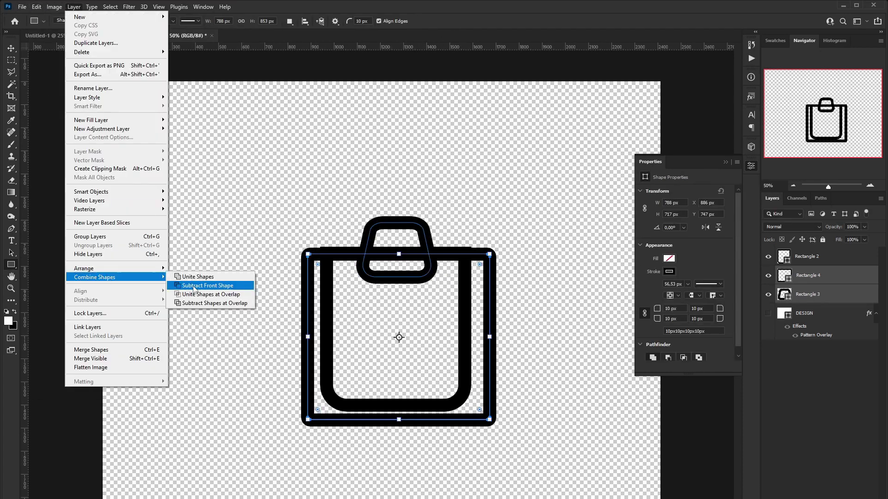
pyautogui.click(196, 285)
pyautogui.moveTo(399, 255); pyautogui.dragTo(399, 253)
# Draw a solid black lid bar between the handle and the body, and make it thicker and wider than the body on both sides.
pyautogui.click(832, 257)
pyautogui.click(836, 295)
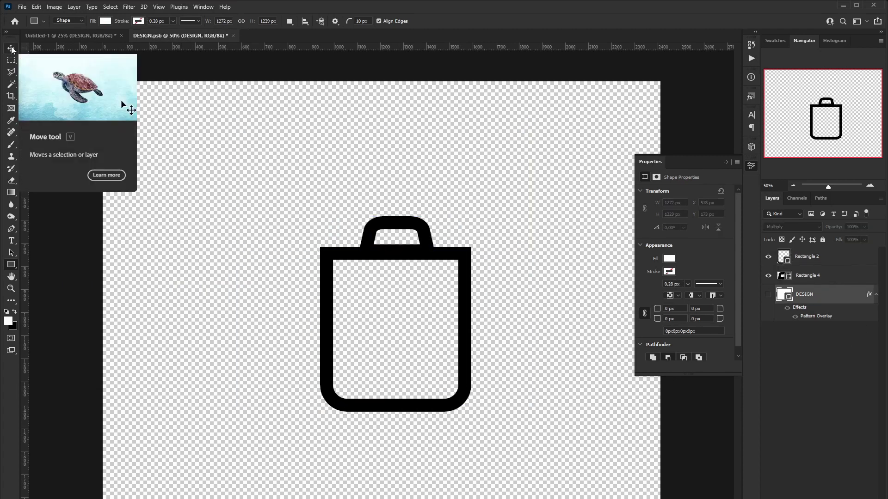
pyautogui.moveTo(316, 244); pyautogui.dragTo(475, 260)
pyautogui.click(105, 20)
pyautogui.click(45, 70)
pyautogui.moveTo(397, 244); pyautogui.dragTo(397, 263)
pyautogui.keyDown('alt'); pyautogui.moveTo(475, 251); pyautogui.dragTo(480, 251); pyautogui.keyUp('alt')
# Draw a solid black vertical bar about 401 px tall in the left part of the can body.
pyautogui.click(813, 313)
pyautogui.moveTo(356, 284); pyautogui.dragTo(373, 377)
pyautogui.click(105, 21)
pyautogui.click(47, 70)
# Duplicate the vertical bar twice to the right, distribute the three bars evenly and centre them in the can body.
pyautogui.press('v')
pyautogui.keyDown('alt'); pyautogui.moveTo(365, 343); pyautogui.dragTo(432, 344); pyautogui.keyUp('alt')
pyautogui.keyDown('shift'); pyautogui.click(812, 352); pyautogui.keyUp('shift')
pyautogui.click(300, 21)
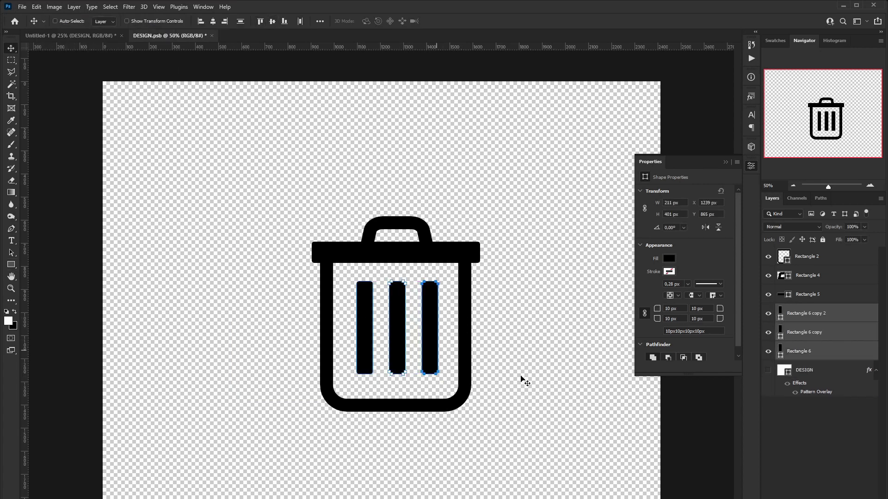
pyautogui.moveTo(521, 377); pyautogui.dragTo(520, 378)
# Try to combine all the trash-can shape layers into one with Unite Shapes, and undo it.
pyautogui.keyDown('shift'); pyautogui.click(813, 257); pyautogui.keyUp('shift')
pyautogui.rightClick(831, 276)
pyautogui.click(813, 387)
pyautogui.hotkey('ctrl', 'z')
pyautogui.click(74, 7)
pyautogui.moveTo(116, 276)
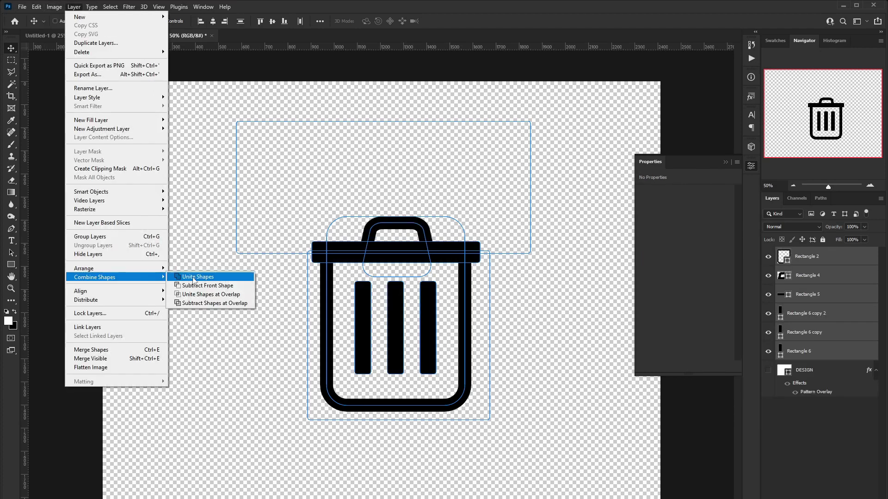
pyautogui.click(197, 276)
pyautogui.hotkey('ctrl', 'z')
# Try to merge the can body and handle shape layers.
pyautogui.click(828, 352)
pyautogui.keyDown('shift'); pyautogui.click(821, 259); pyautogui.keyUp('shift')
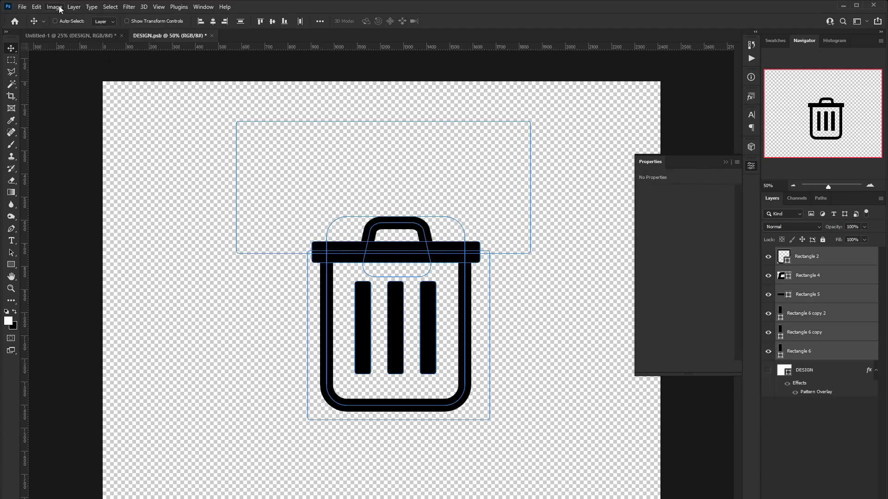
pyautogui.click(827, 258)
pyautogui.keyDown('shift'); pyautogui.click(837, 277); pyautogui.keyUp('shift')
pyautogui.rightClick(825, 277)
pyautogui.click(745, 425)
# Convert all the trash-can shape layers into one smart object, save DESIGN.psb and check the result in the mockup document.
pyautogui.rightClick(814, 257)
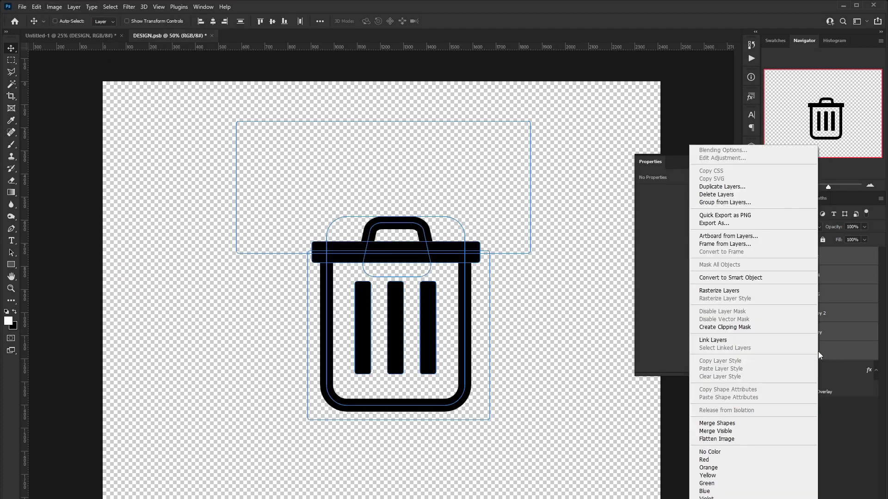
pyautogui.click(744, 278)
pyautogui.hotkey('ctrl', 's')
pyautogui.click(76, 36)
pyautogui.click(178, 36)
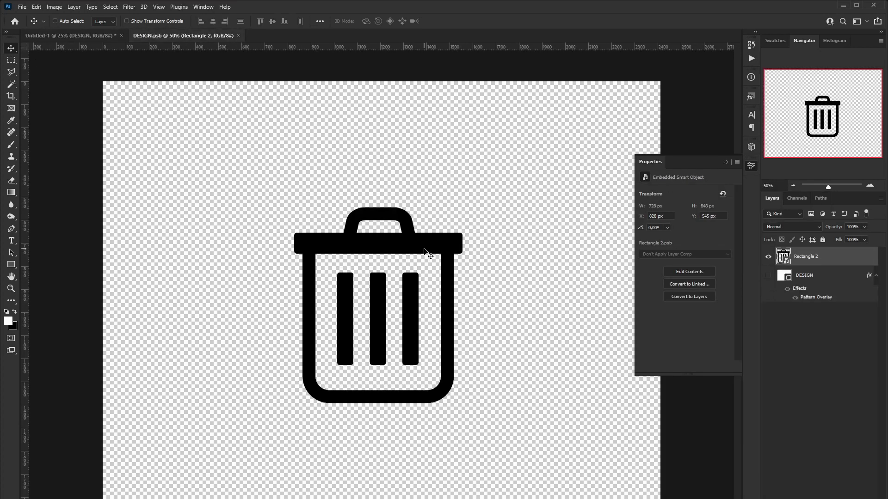
# Enlarge the trash-can icon from its centre, tilt it counterclockwise and apply the transform.
pyautogui.hotkey('ctrl', 't')
pyautogui.keyDown('alt'); pyautogui.moveTo(462, 207); pyautogui.dragTo(438, 161); pyautogui.keyUp('alt')
pyautogui.press('Return')
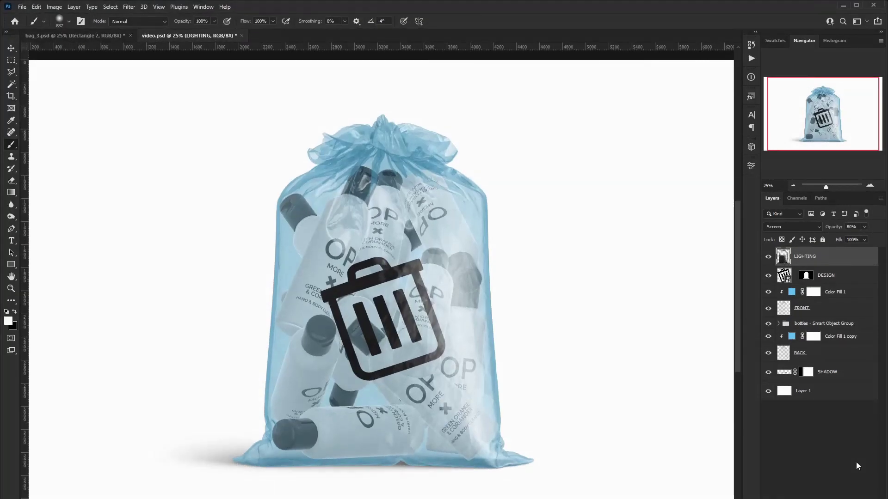